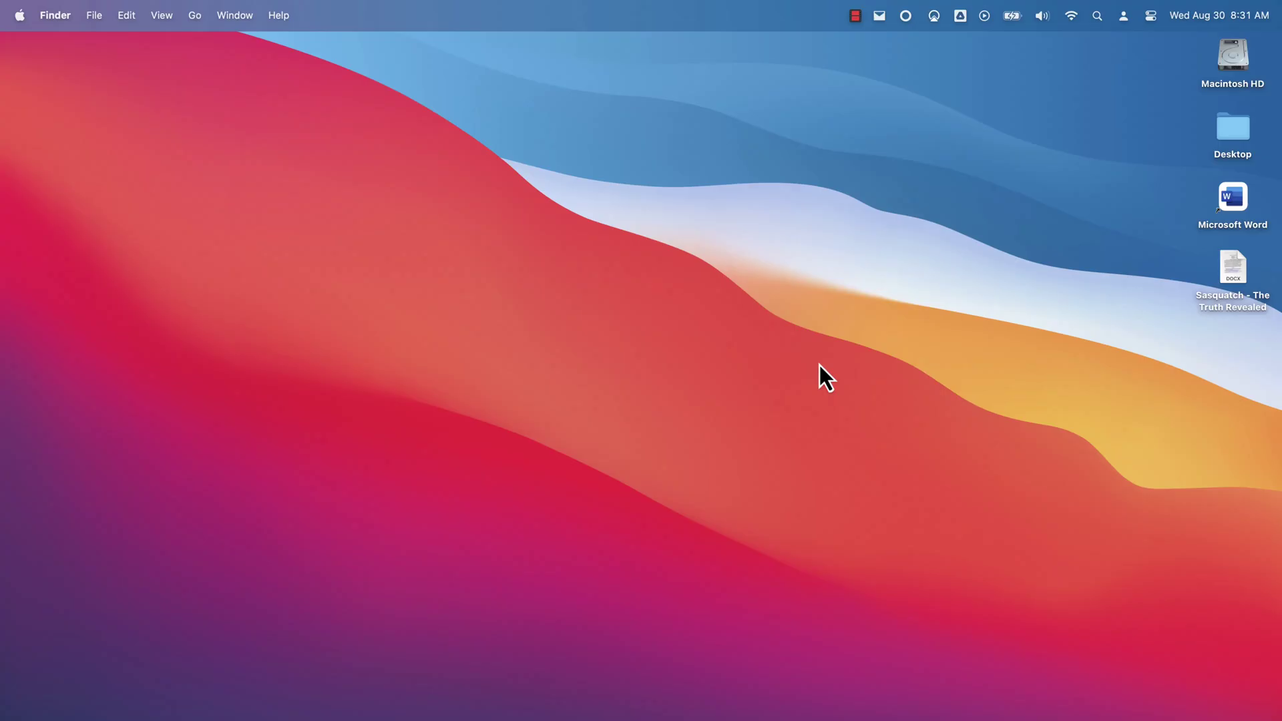
Launch Word and start a new PERRLA Research Paper.
double_click(1227, 208)
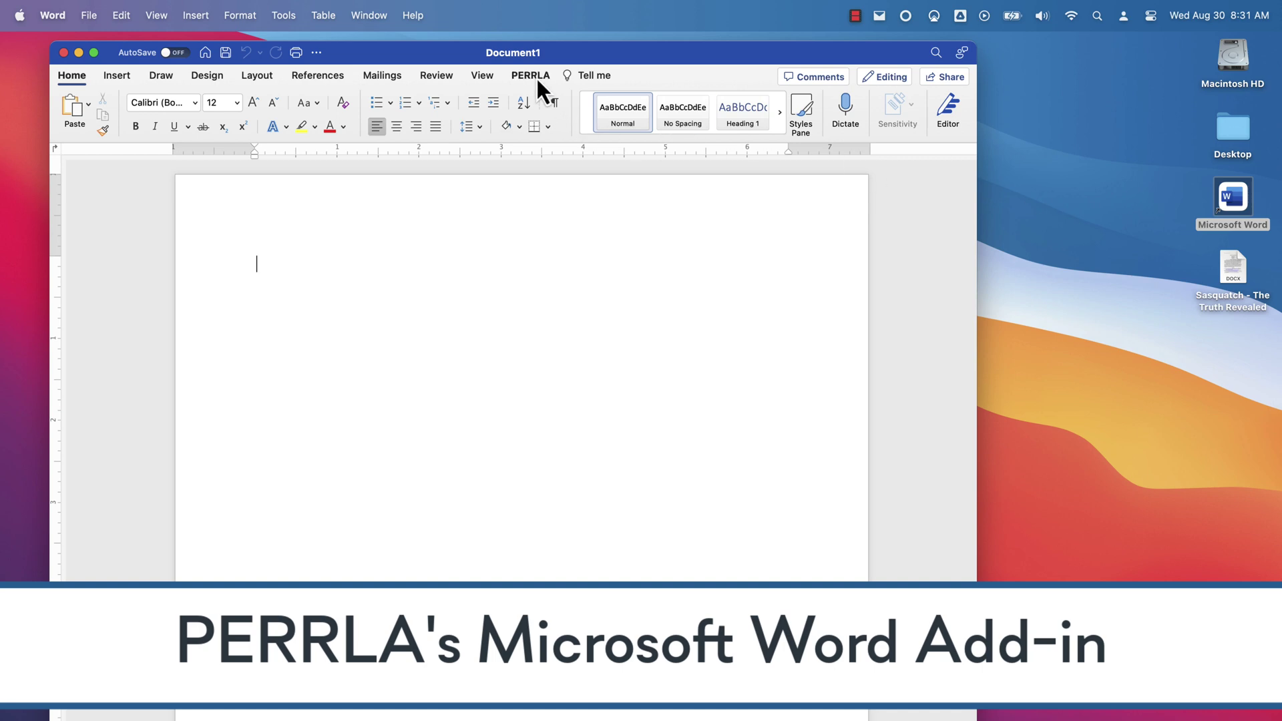
left_click(534, 76)
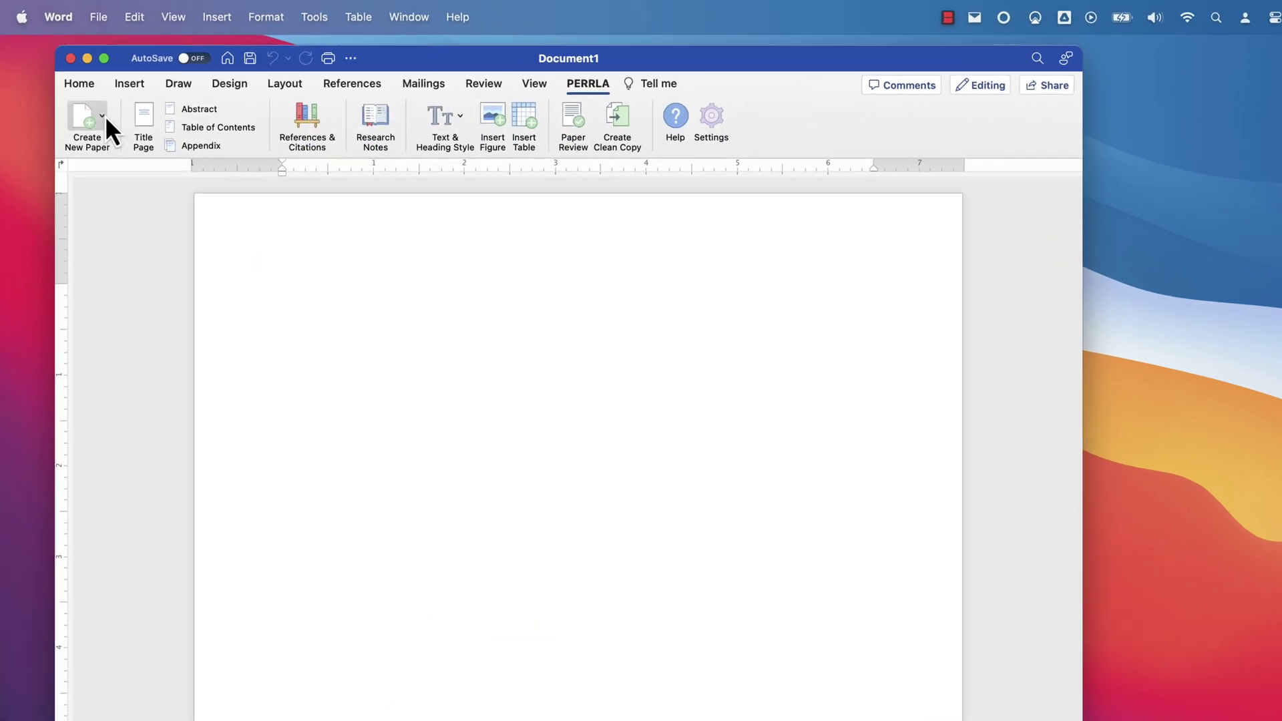
left_click(91, 107)
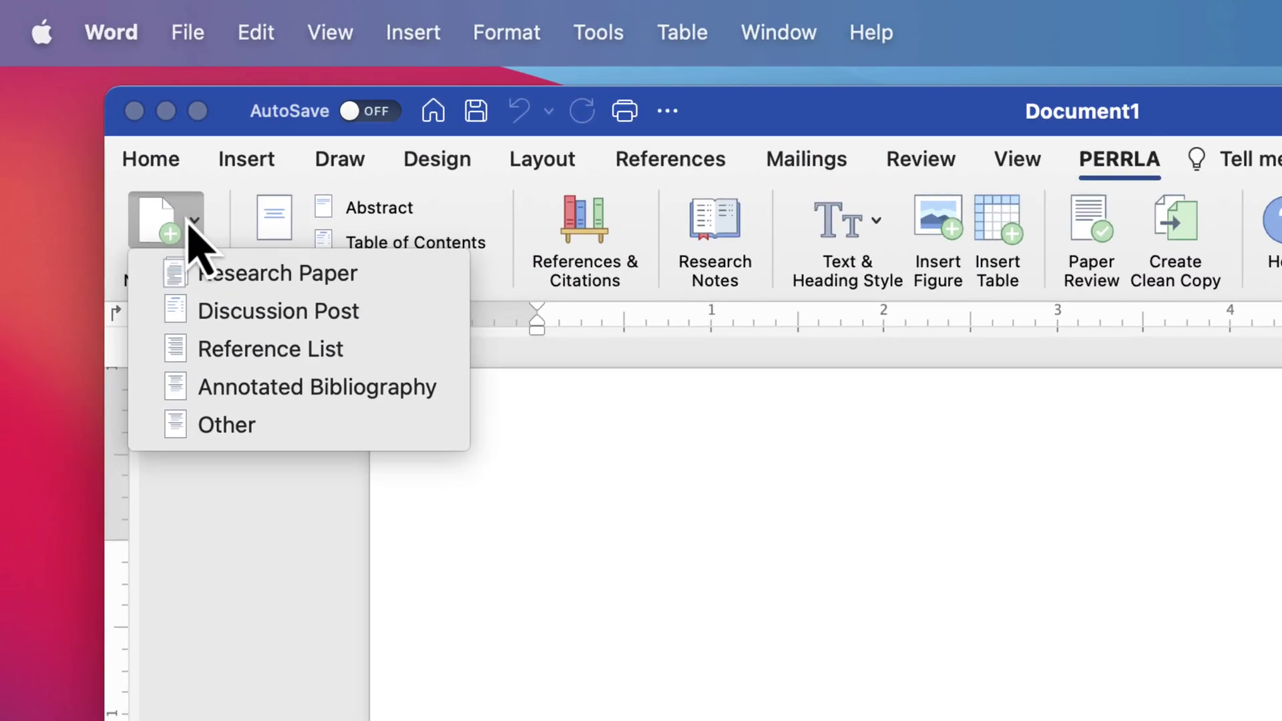
left_click(217, 287)
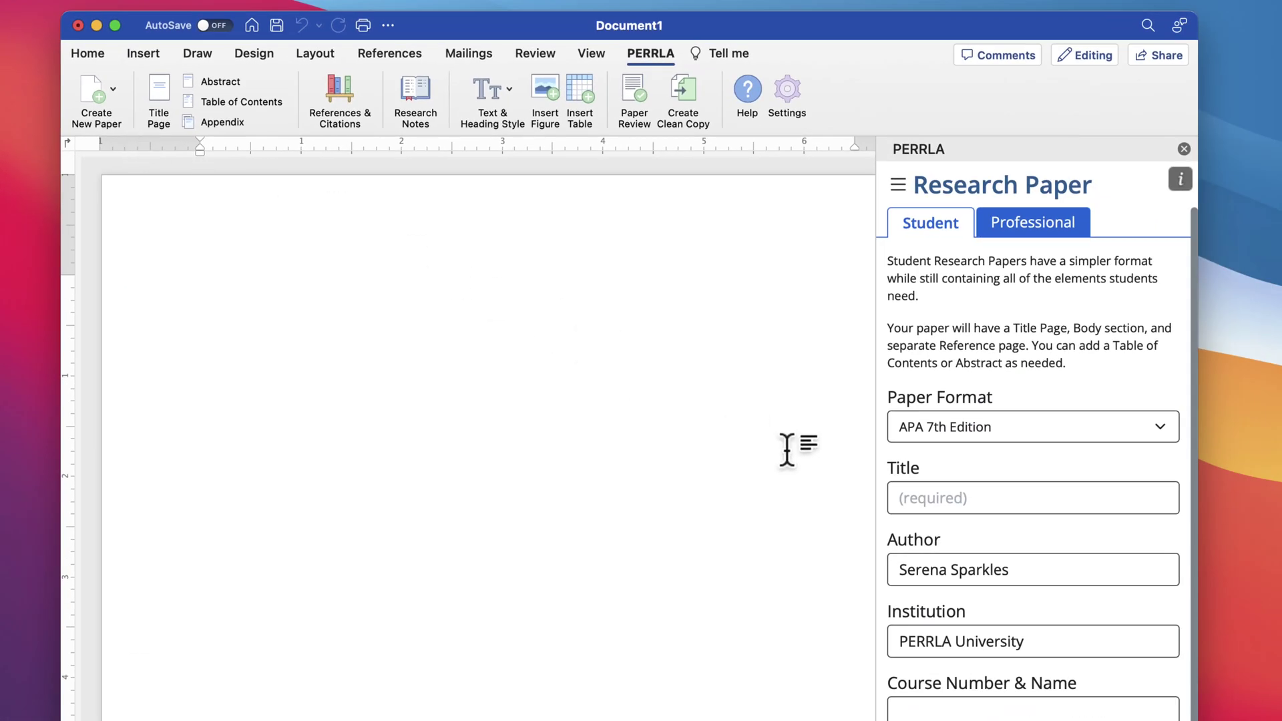
Enter the title 'Sasquatch: The Truth Revealed' and generate the APA title page.
left_click(942, 495)
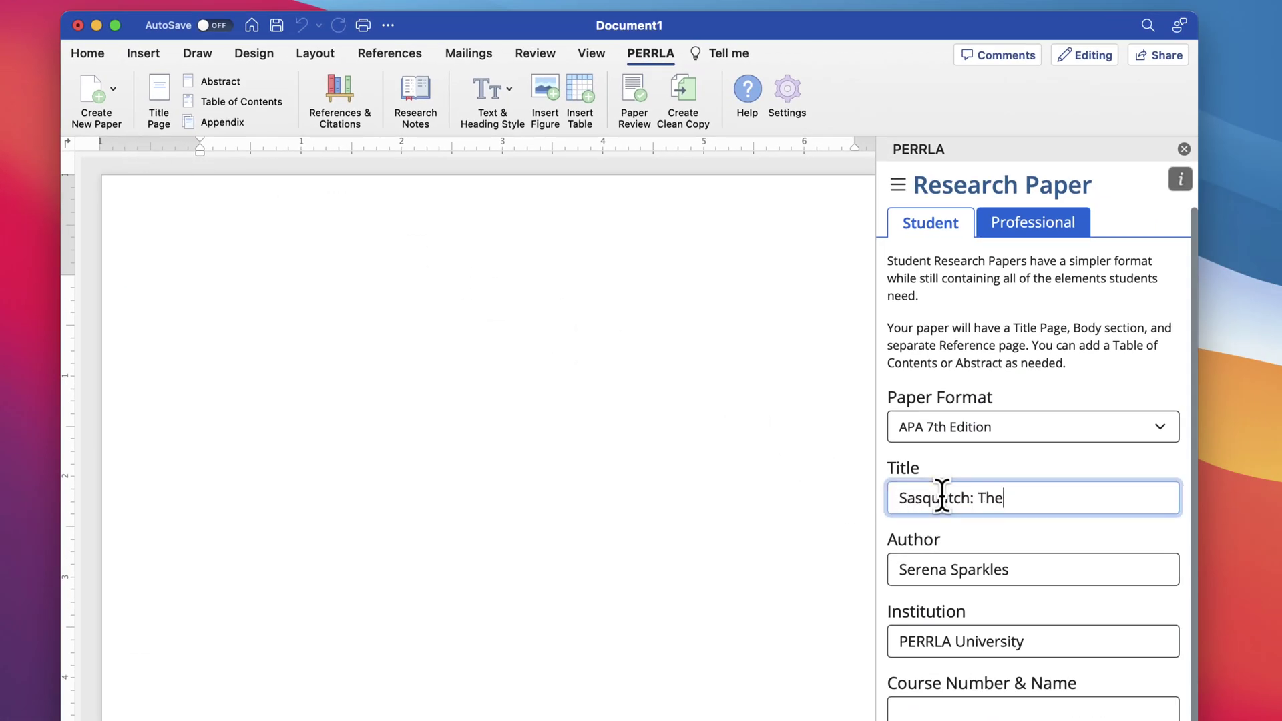
scroll(967, 668, "down", 3)
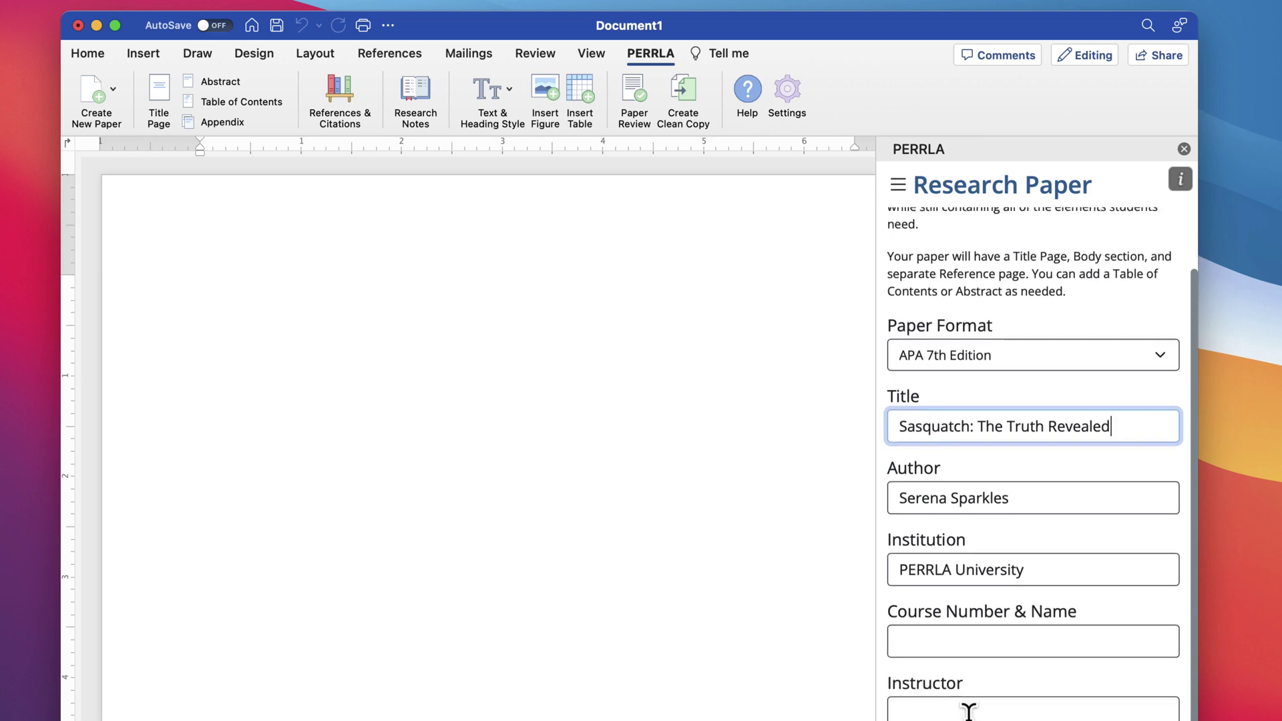
left_click(1005, 641)
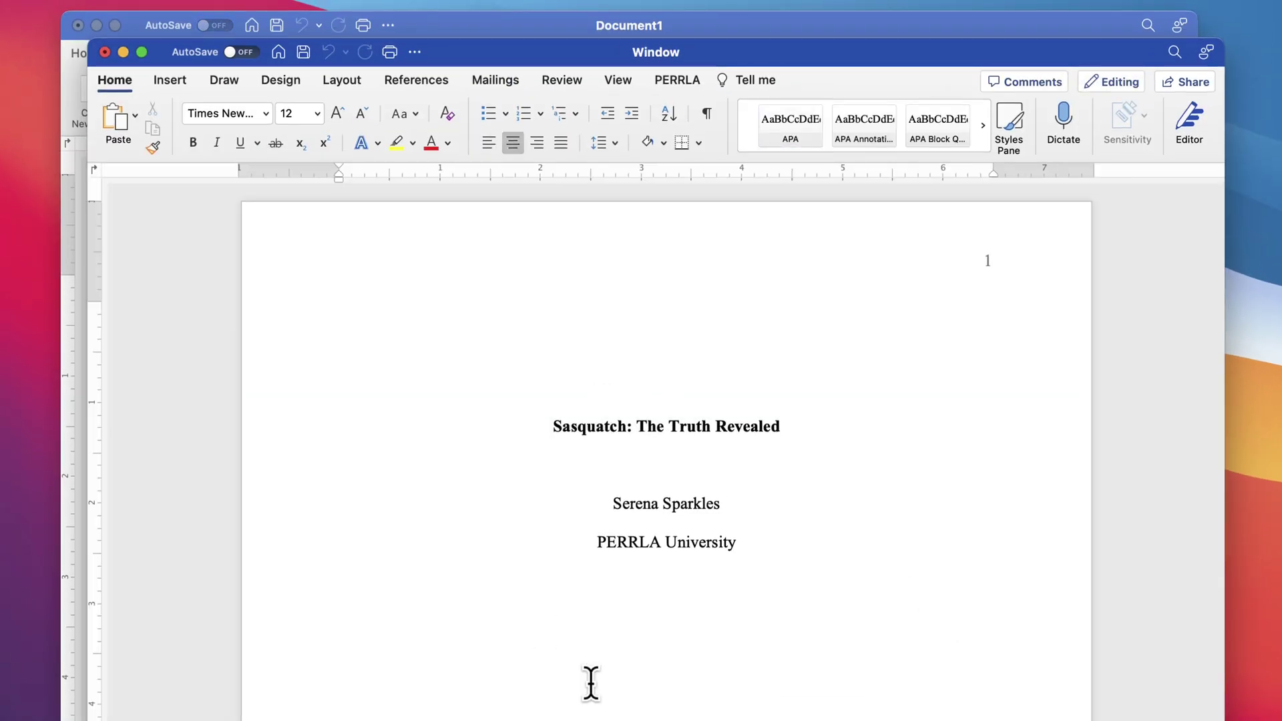
On page 2, replace the 'Type the body of your paper here!' placeholder with the Bigfoot body text.
scroll(893, 594, "down", 10)
scroll(891, 595, "down", 5)
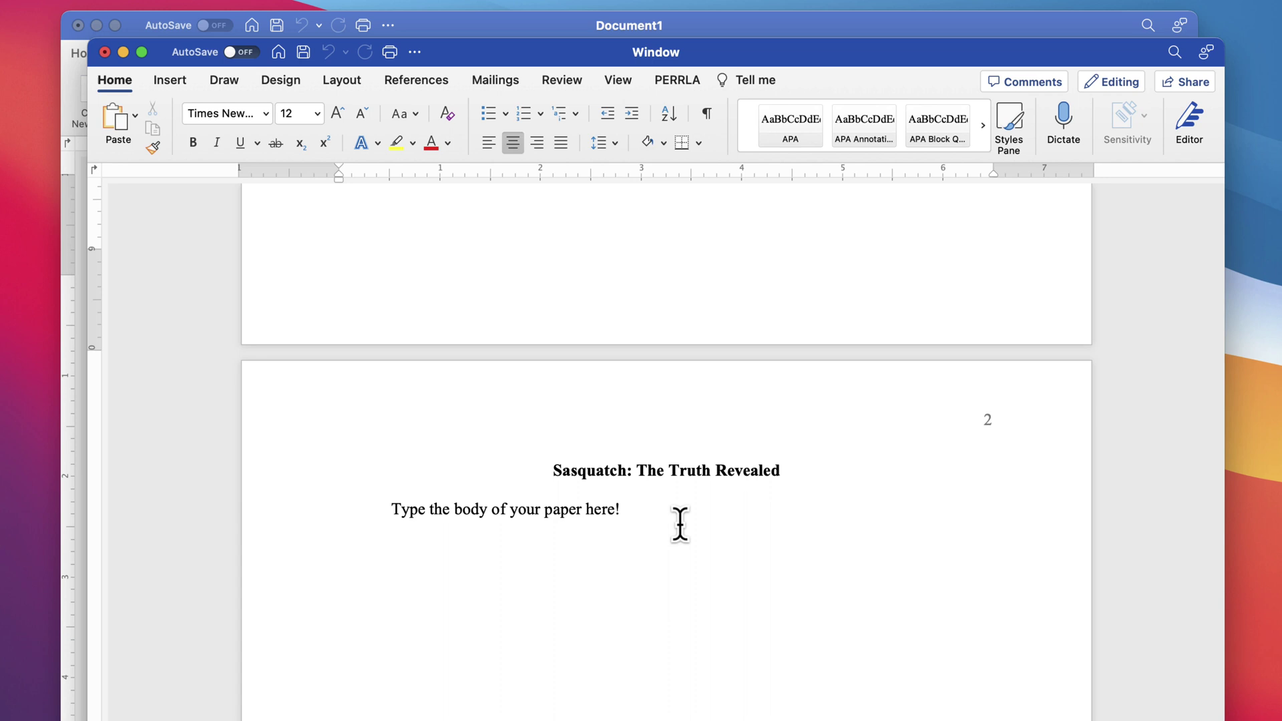
left_click_drag(621, 511, 398, 512)
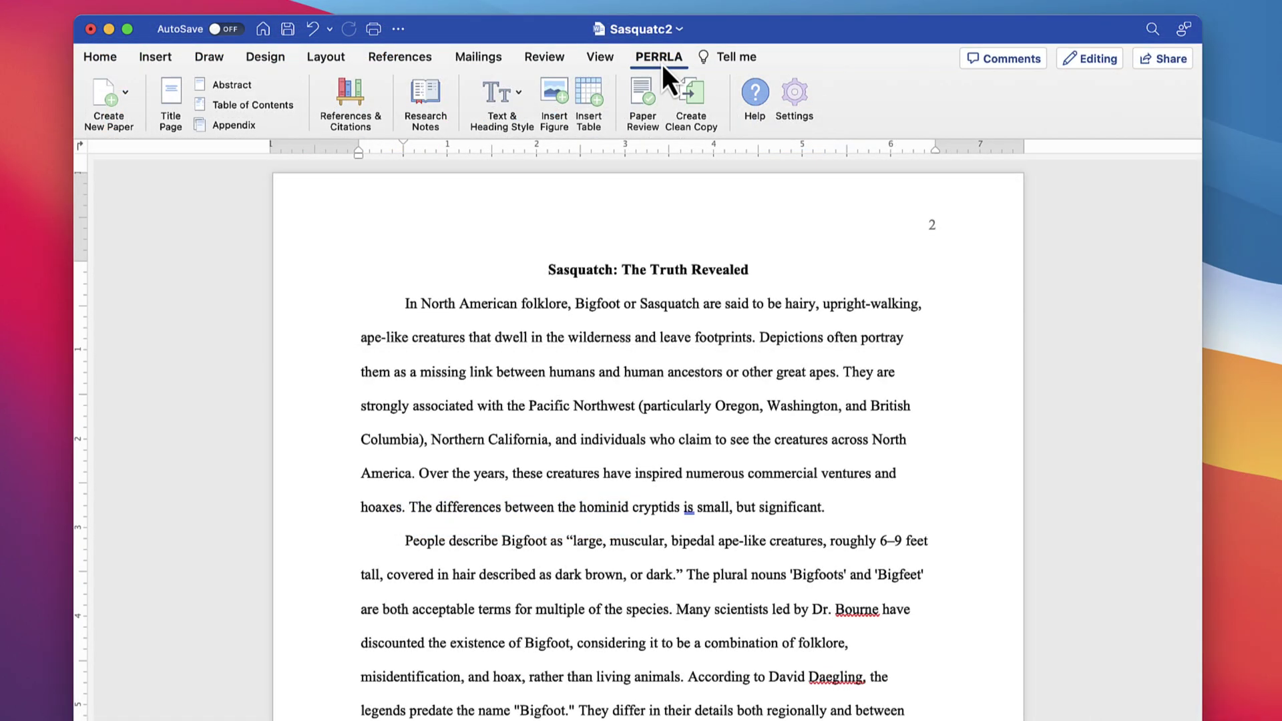
Open PERRLA's References & Citations pane, start a new reference and browse All types.
left_click(349, 110)
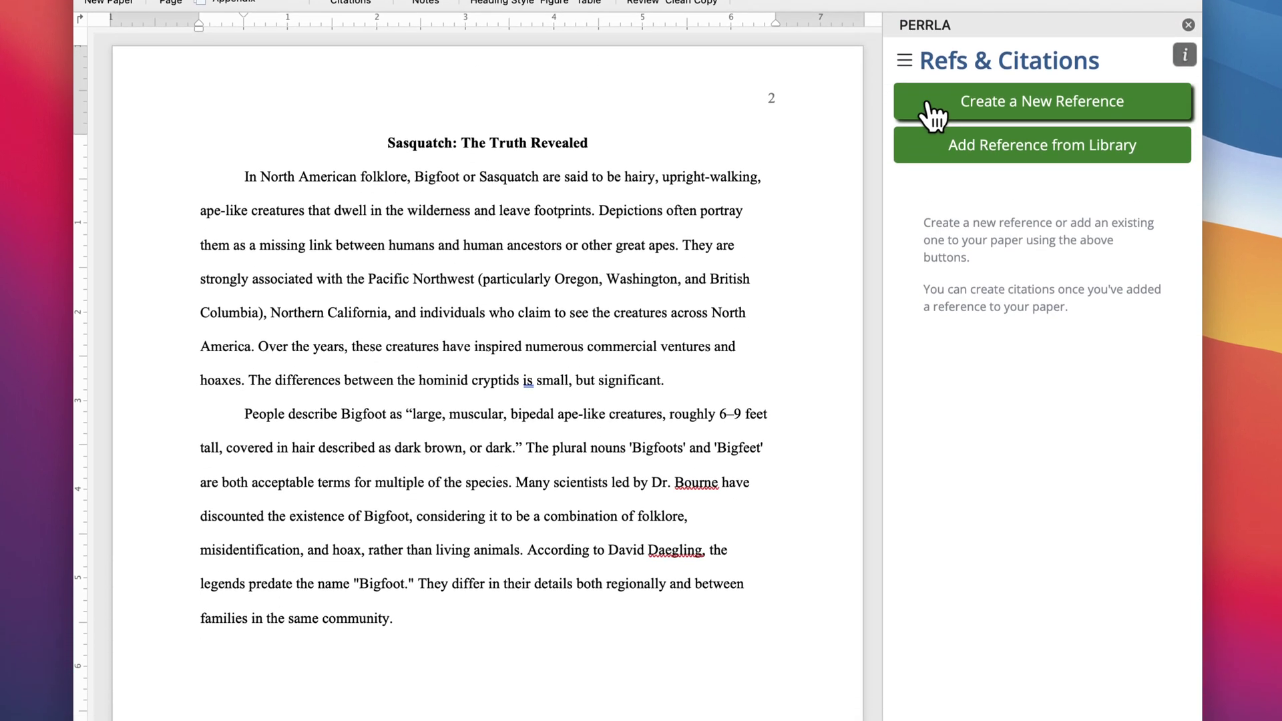
left_click(931, 132)
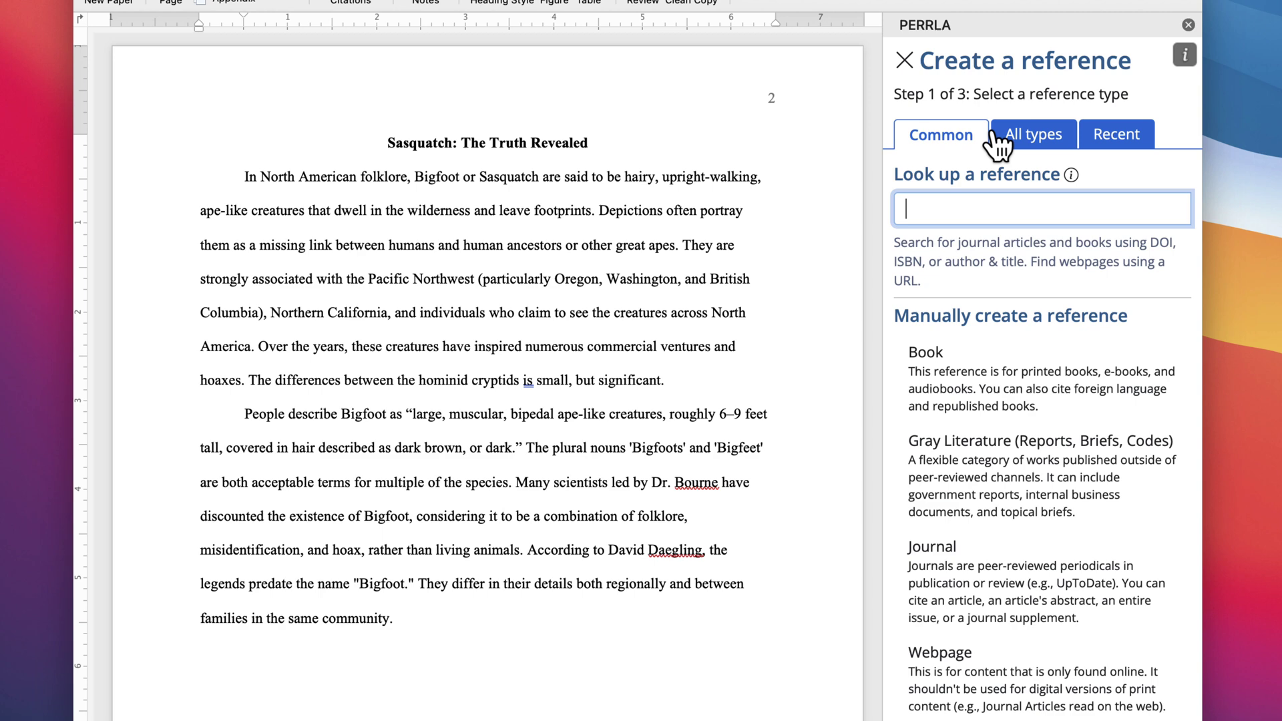
left_click(1027, 136)
scroll(1048, 319, "down", 2)
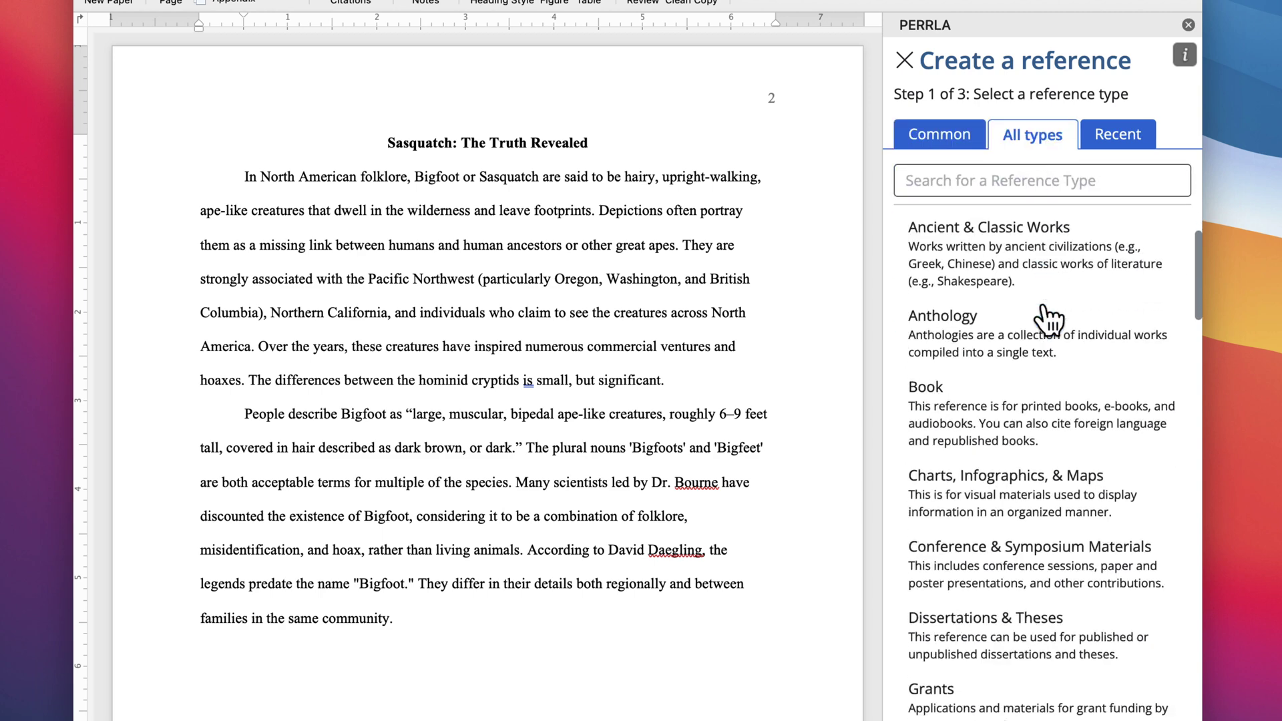
scroll(1048, 319, "down", 15)
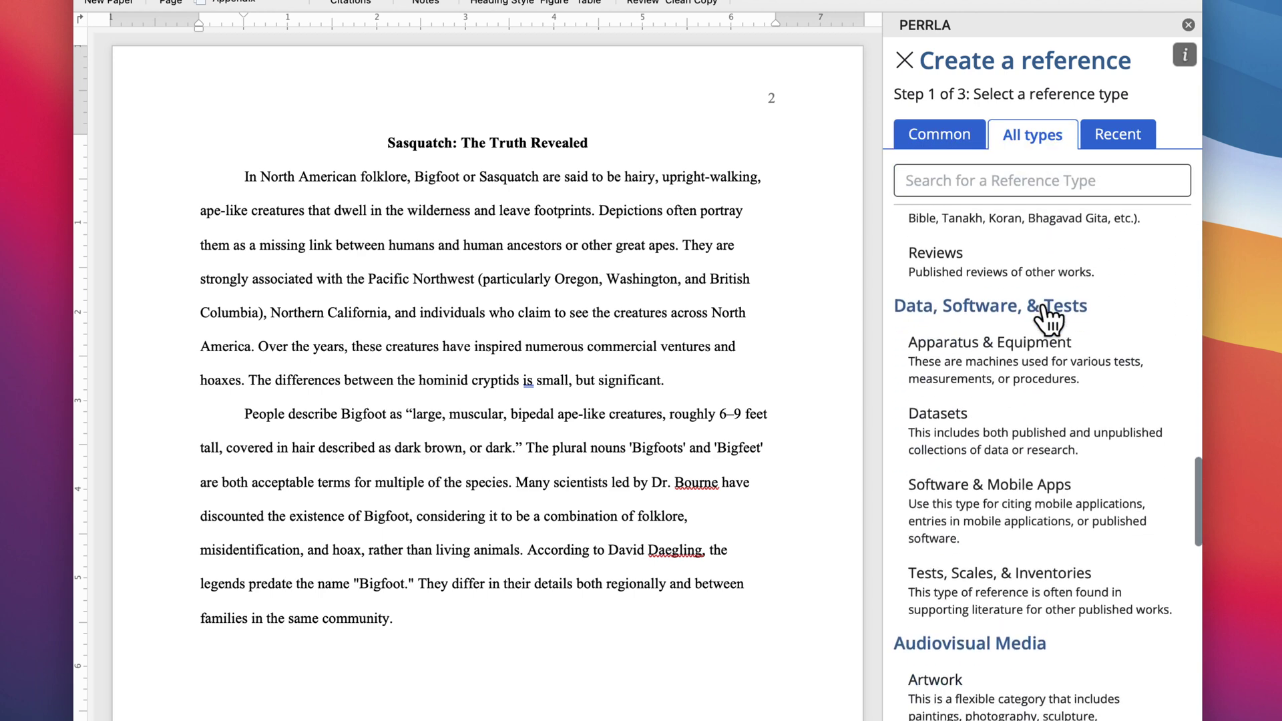
Return to Common types and paste DOI 10.1016/j.tree.2005.11.010 into the reference lookup.
left_click(959, 144)
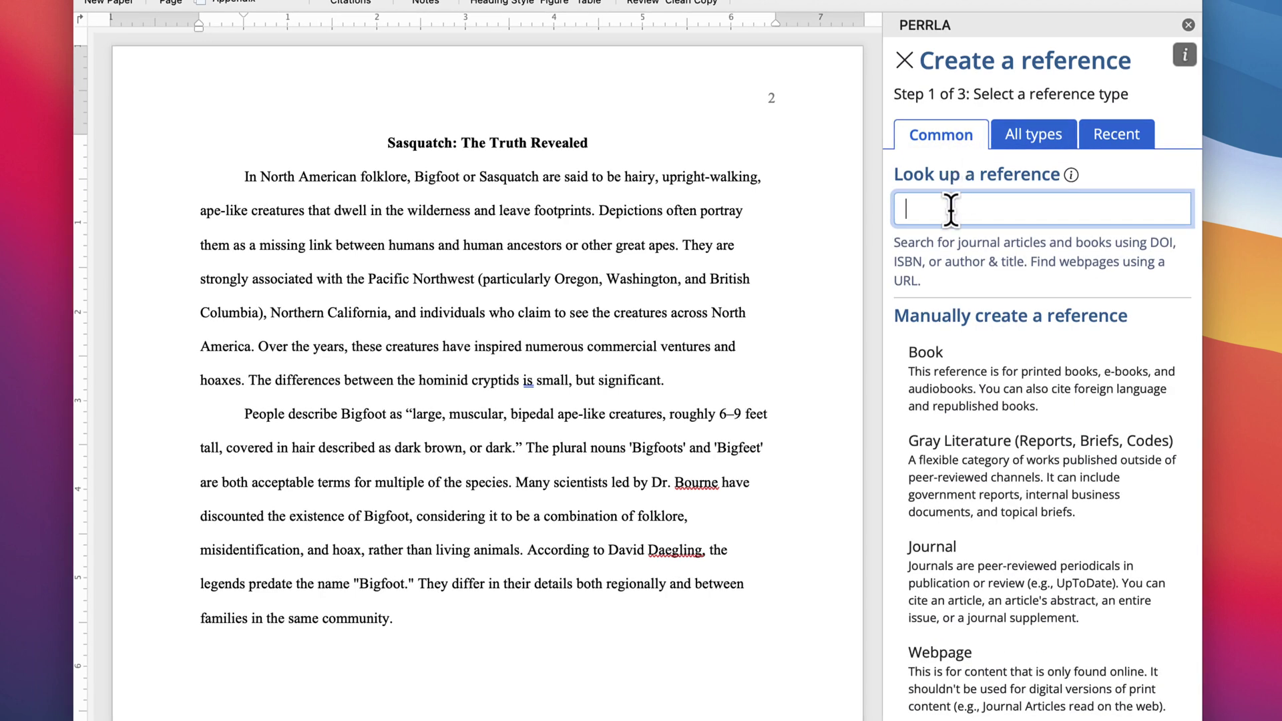
type("10.1016/j.tree.2005.11.010")
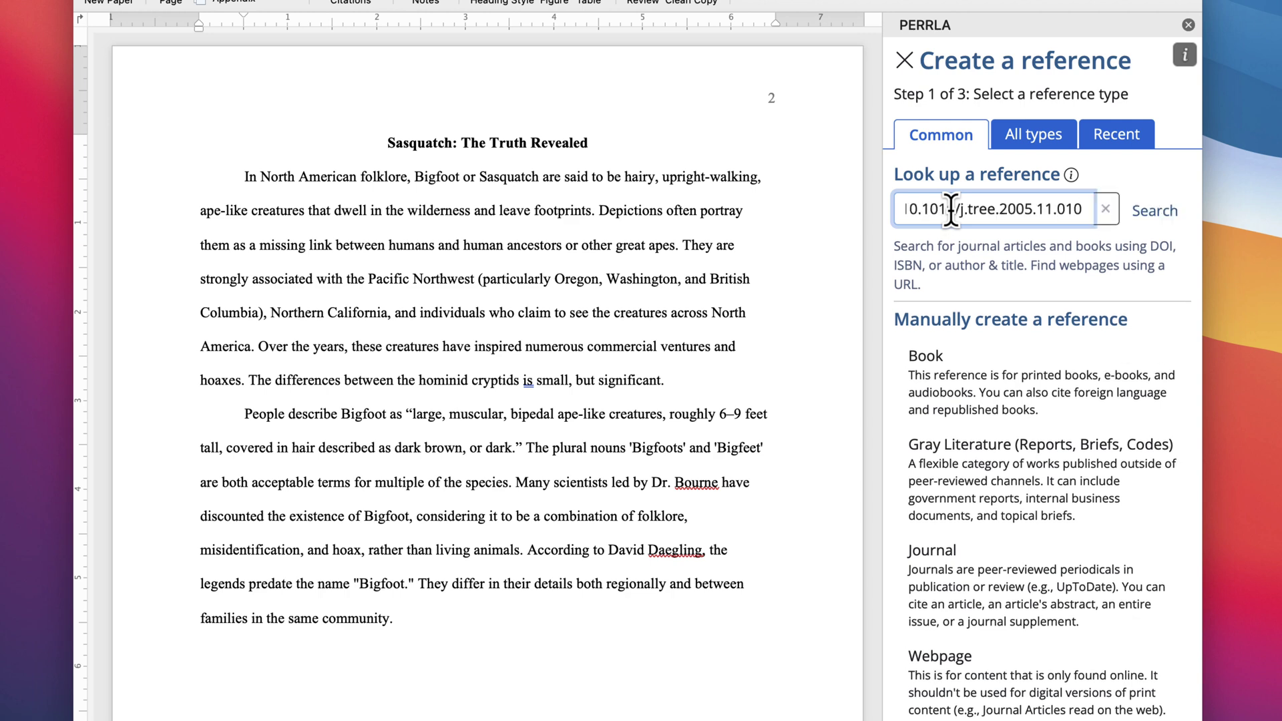
left_click(1151, 212)
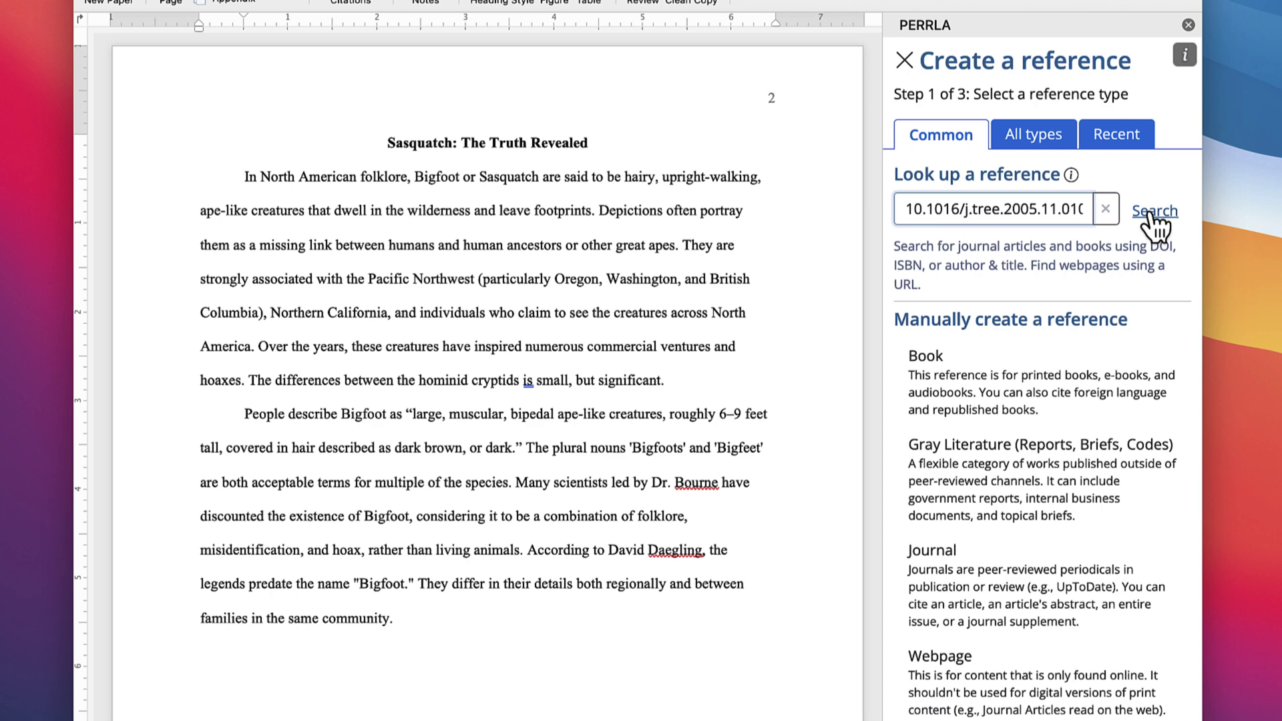
Look up the DOI, create the Coltman & Davis (2006) journal reference, and check page 3's References.
left_click(1151, 212)
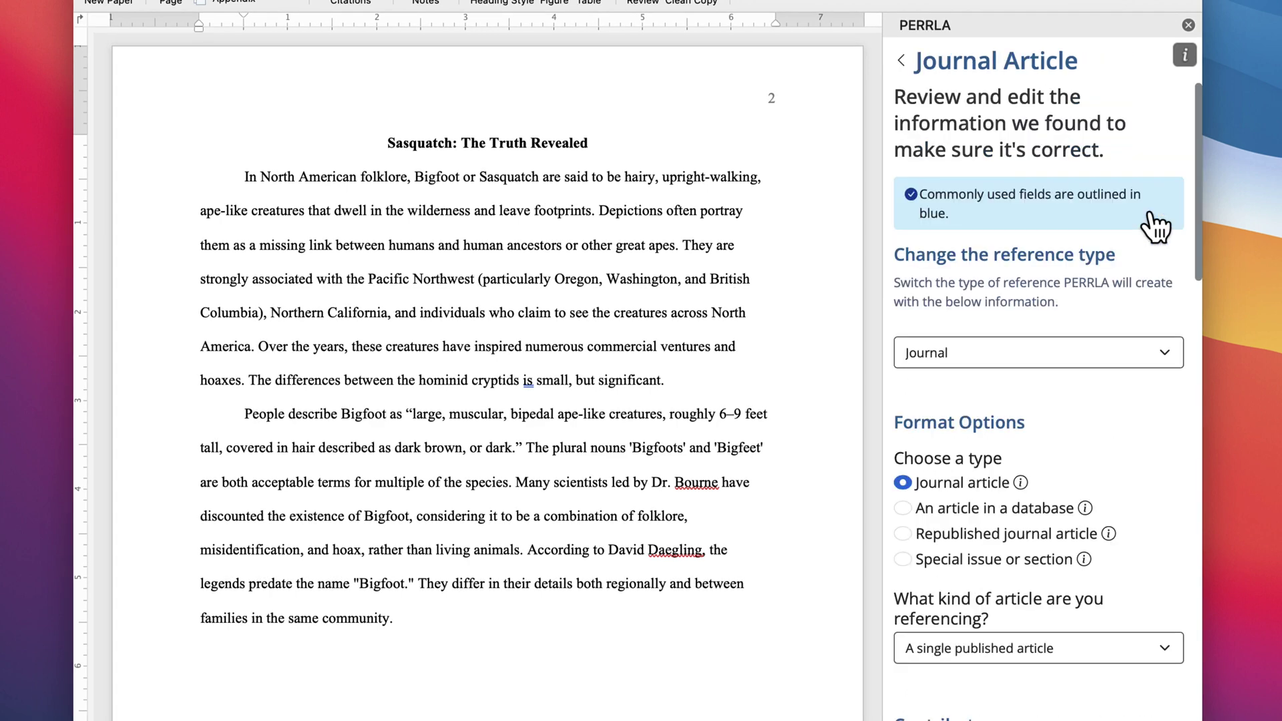
scroll(1151, 214, "down", 5)
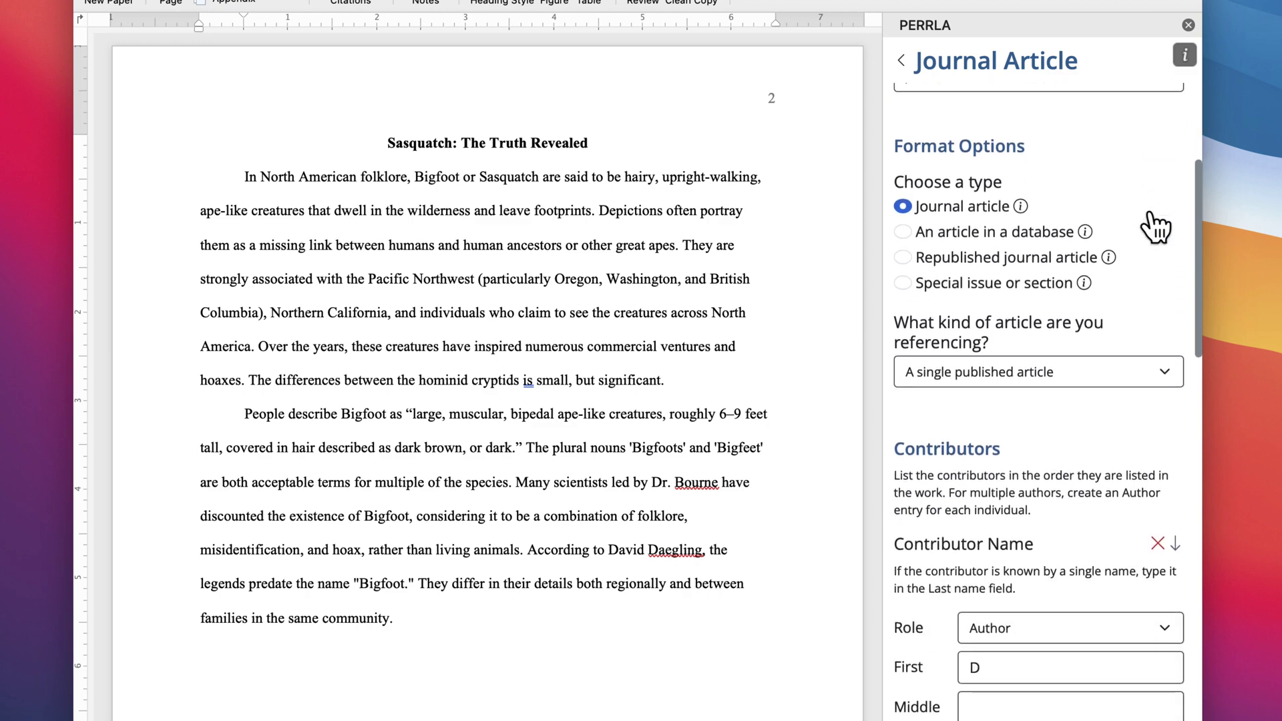
scroll(1149, 213, "down", 15)
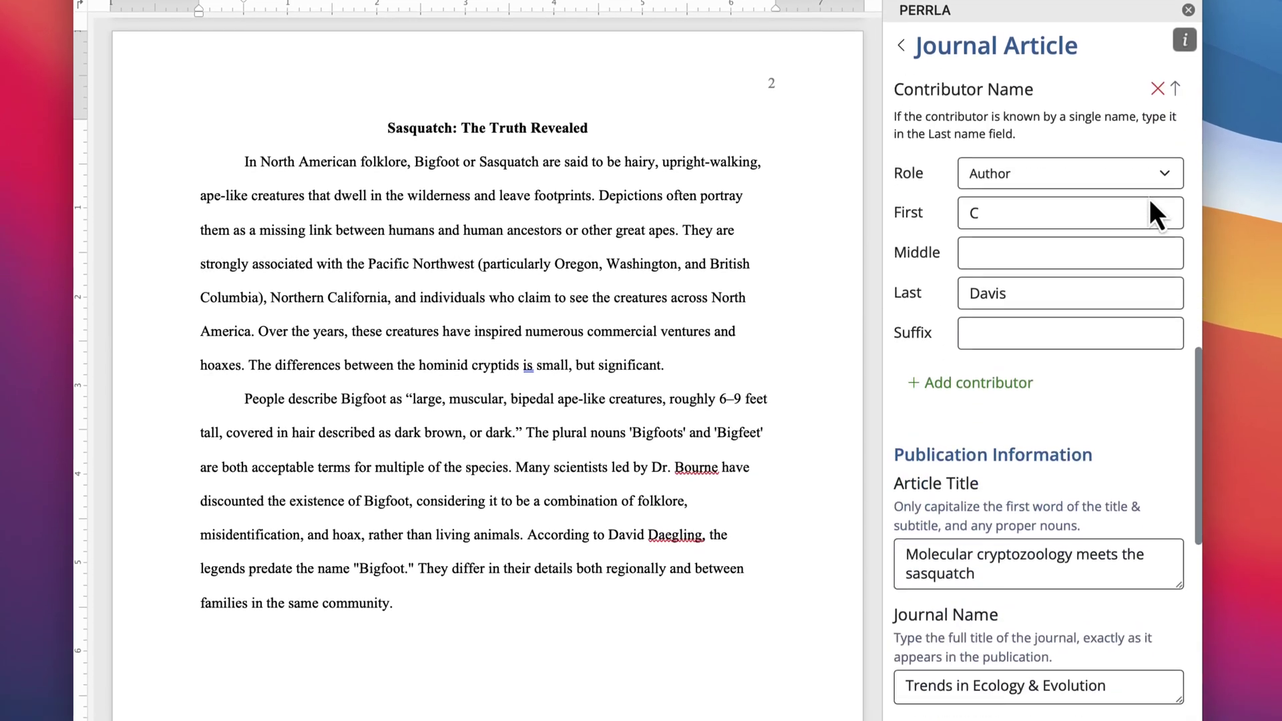
scroll(1148, 164, "down", 8)
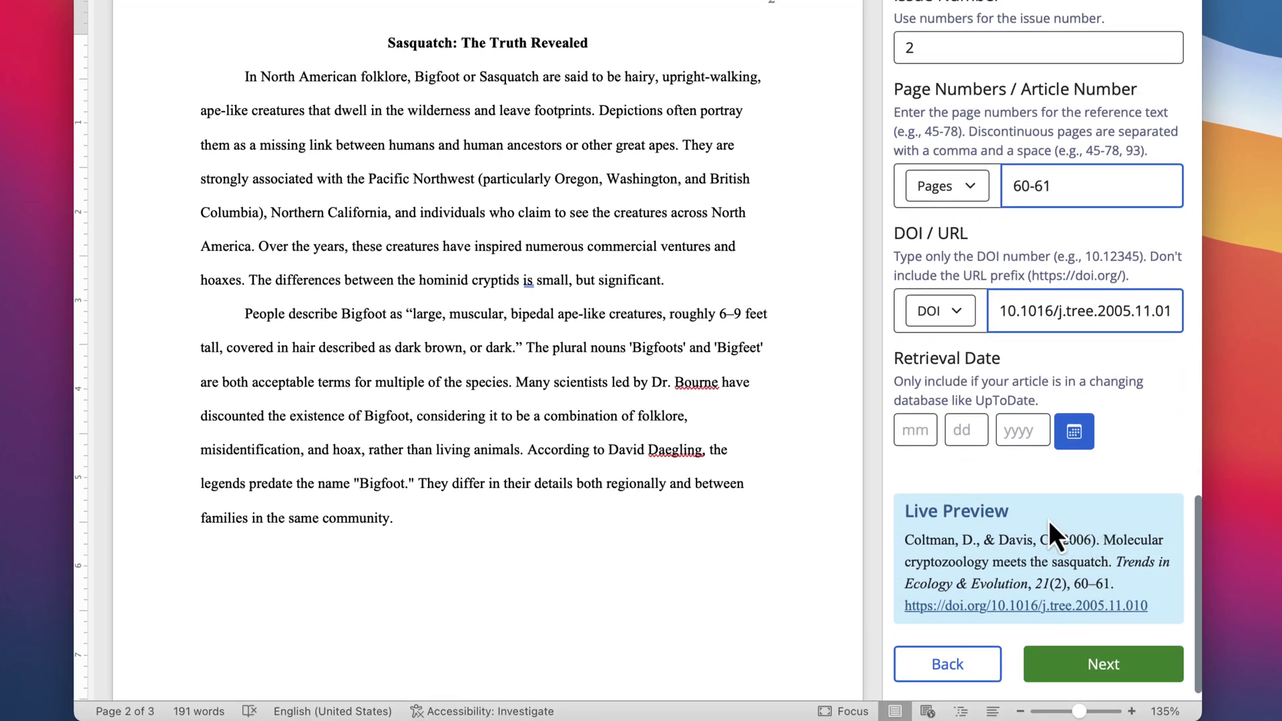
left_click(1068, 665)
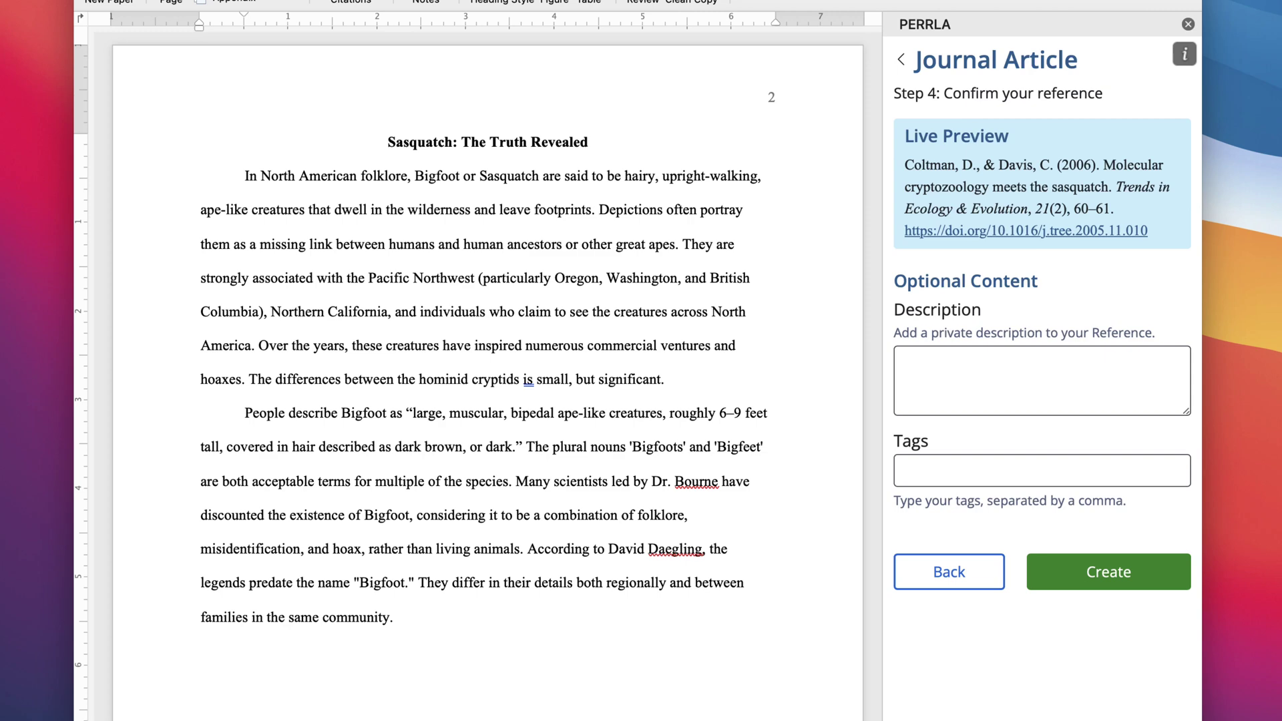
left_click(1058, 569)
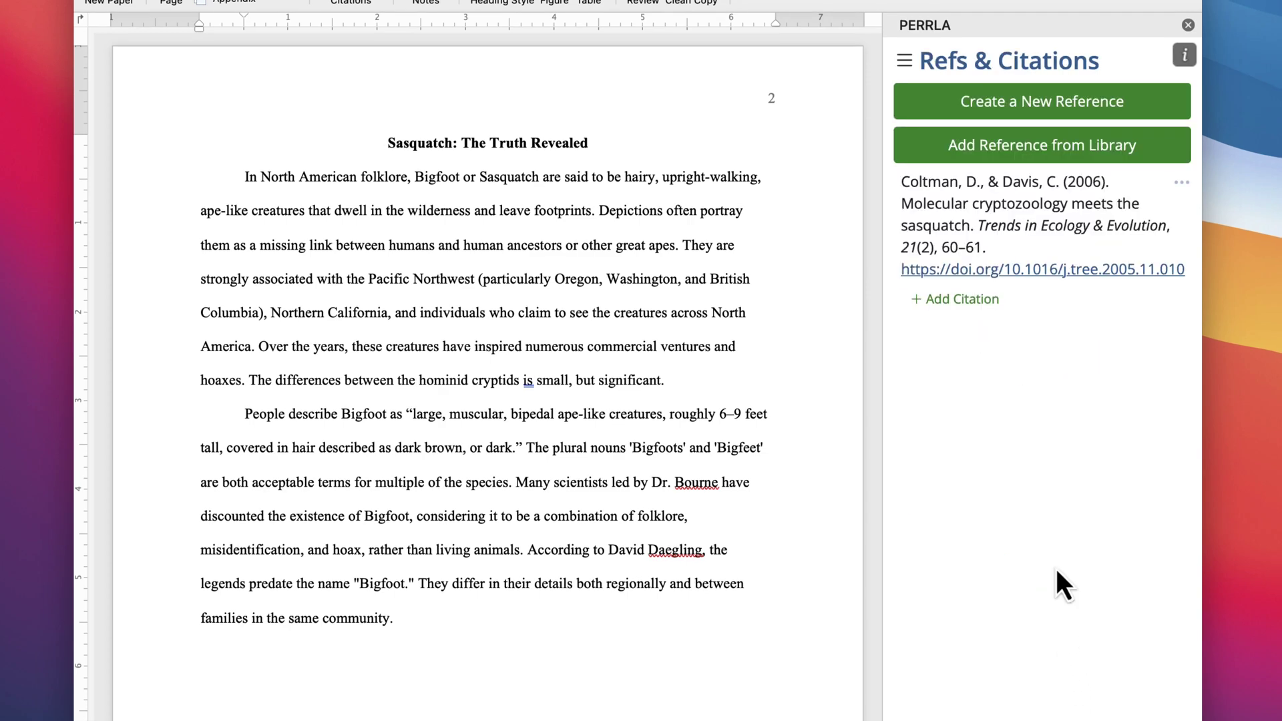
scroll(805, 531, "down", 10)
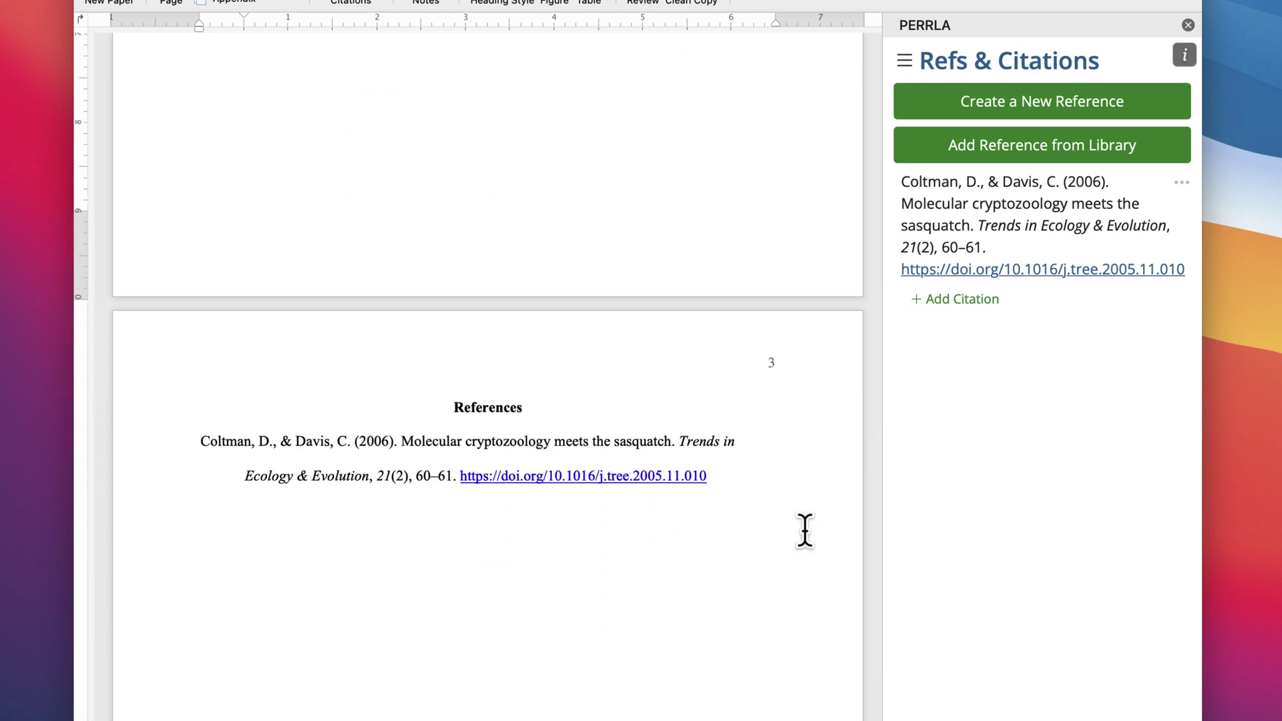
scroll(806, 530, "up", 10)
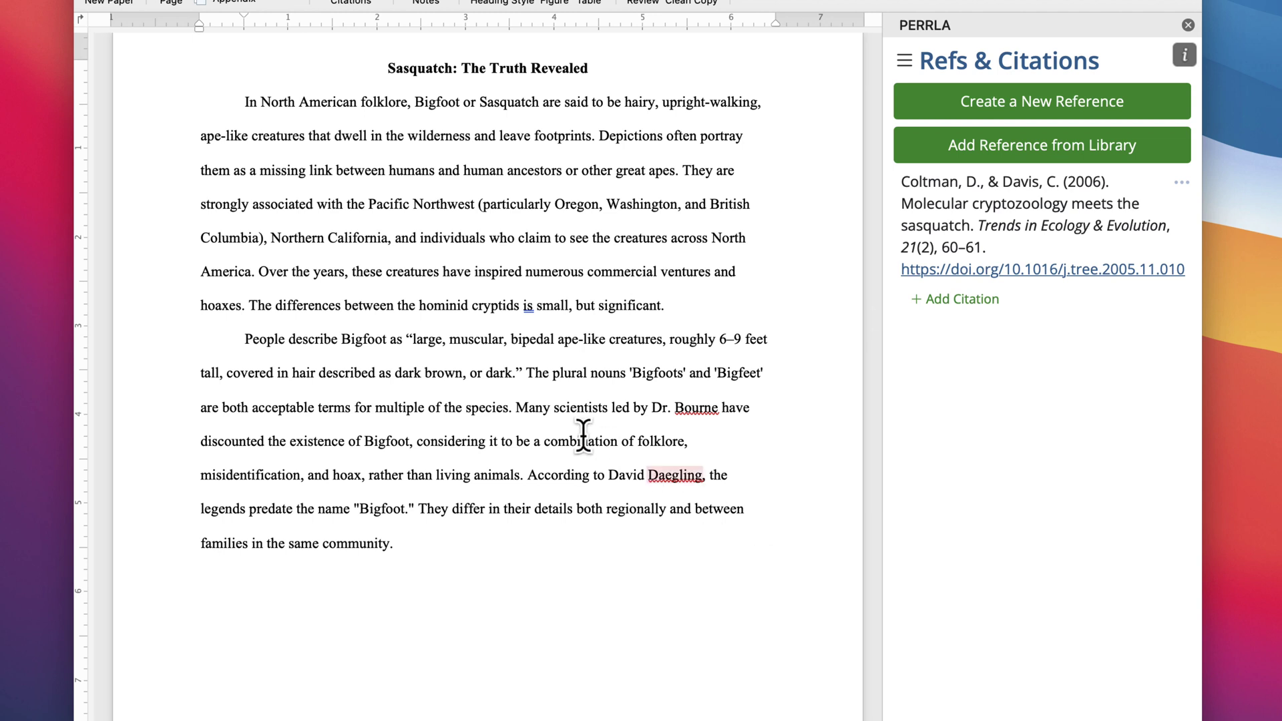
Replace the character after the quoted Bigfoot description with a period.
left_click_drag(402, 339, 509, 374)
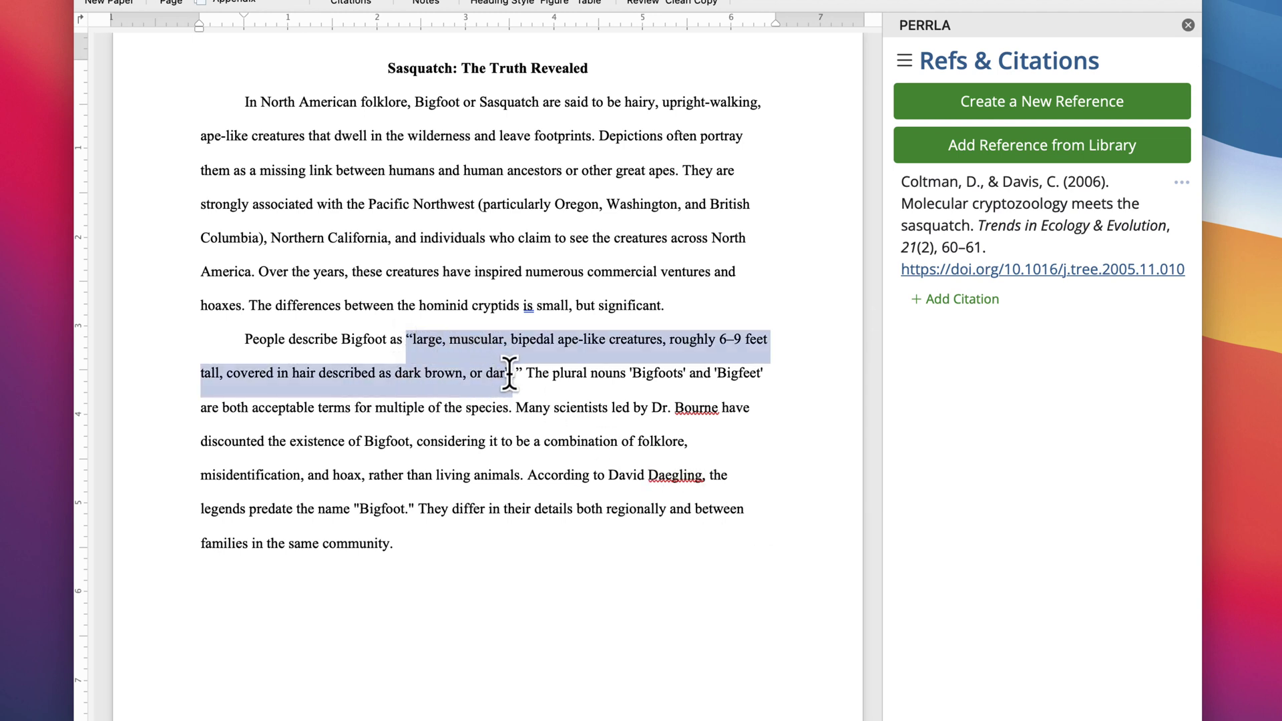
left_click(522, 380)
key("BackSpace")
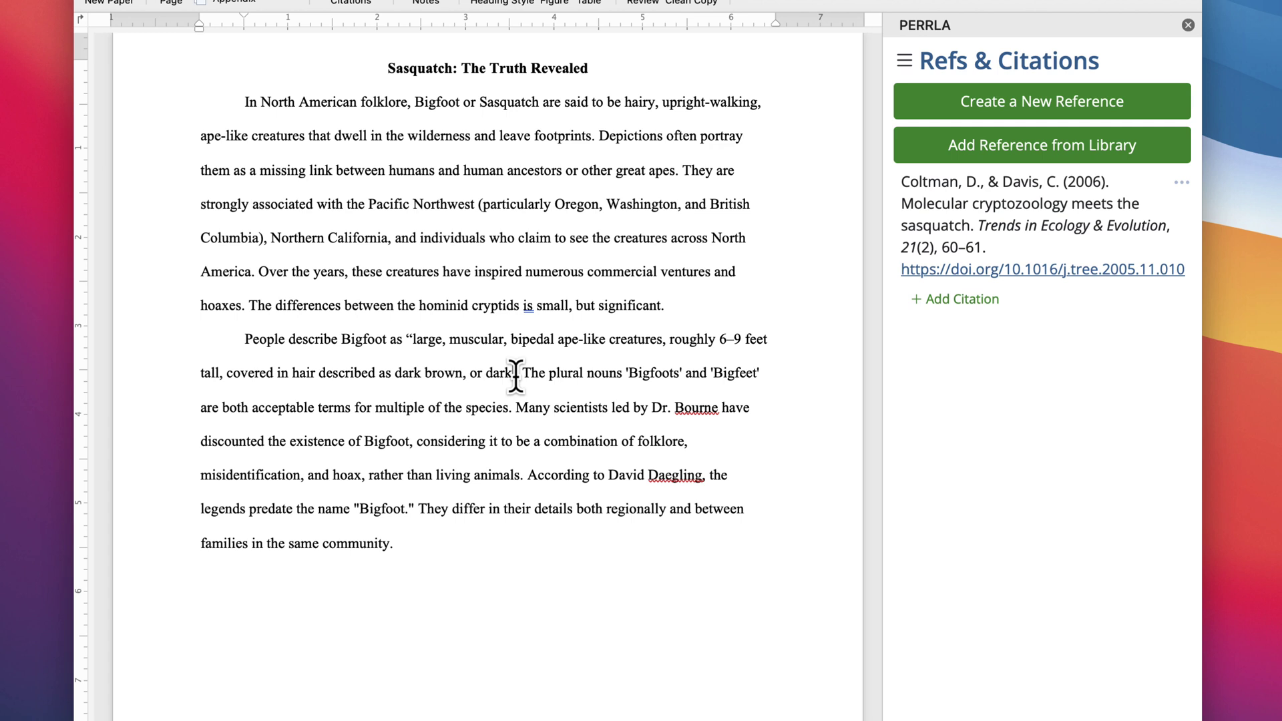
type(".")
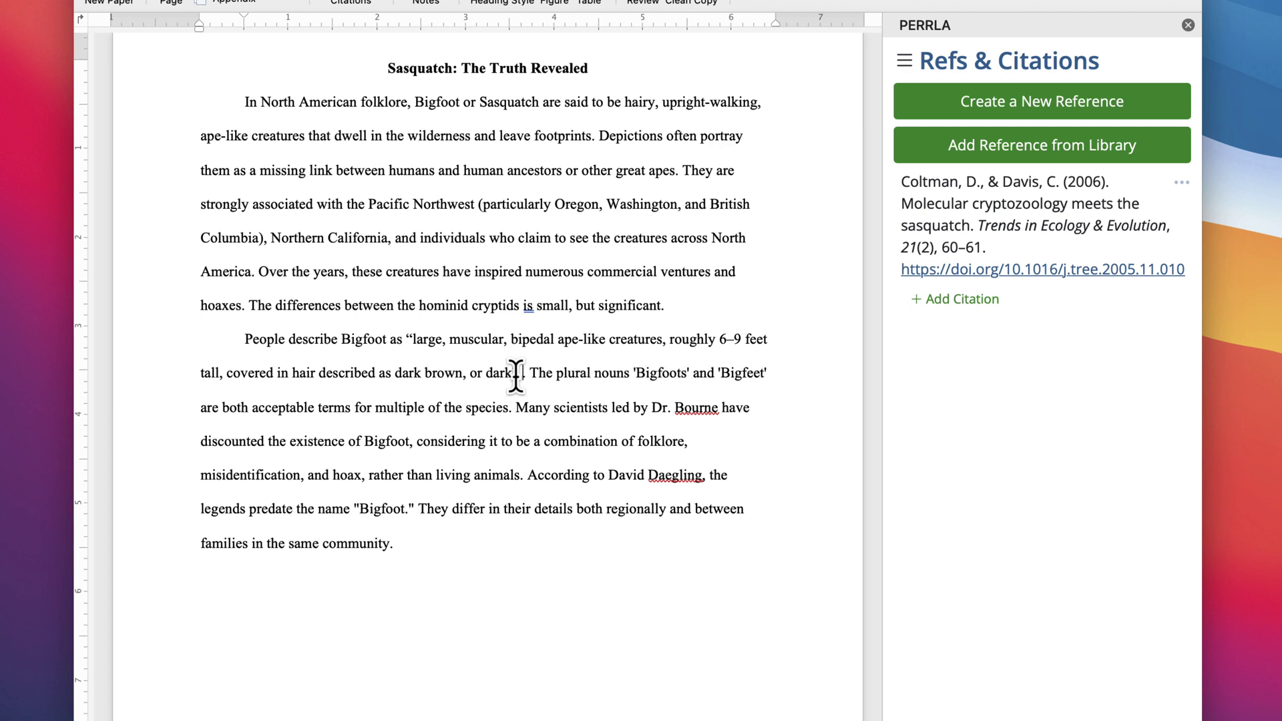
Insert the citation (Coltman & Davis, 2006, p. 4) after the quote.
left_click(1028, 319)
left_click(903, 465)
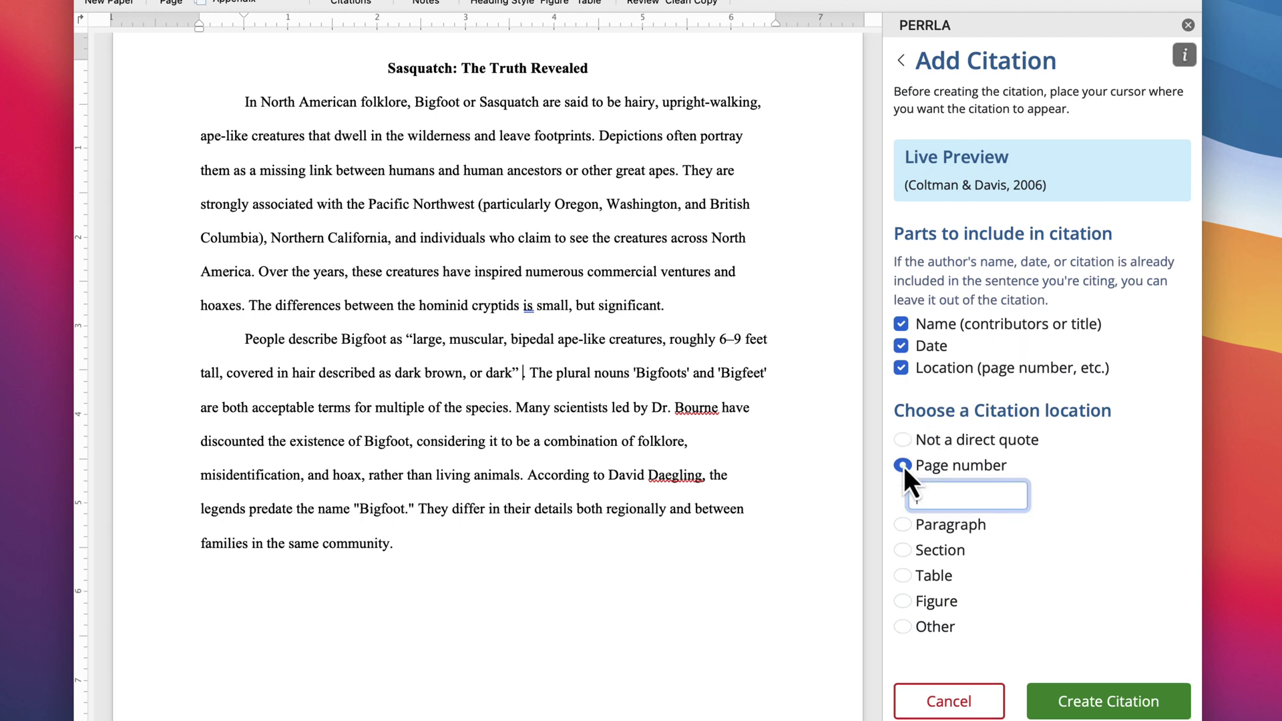
left_click(1045, 705)
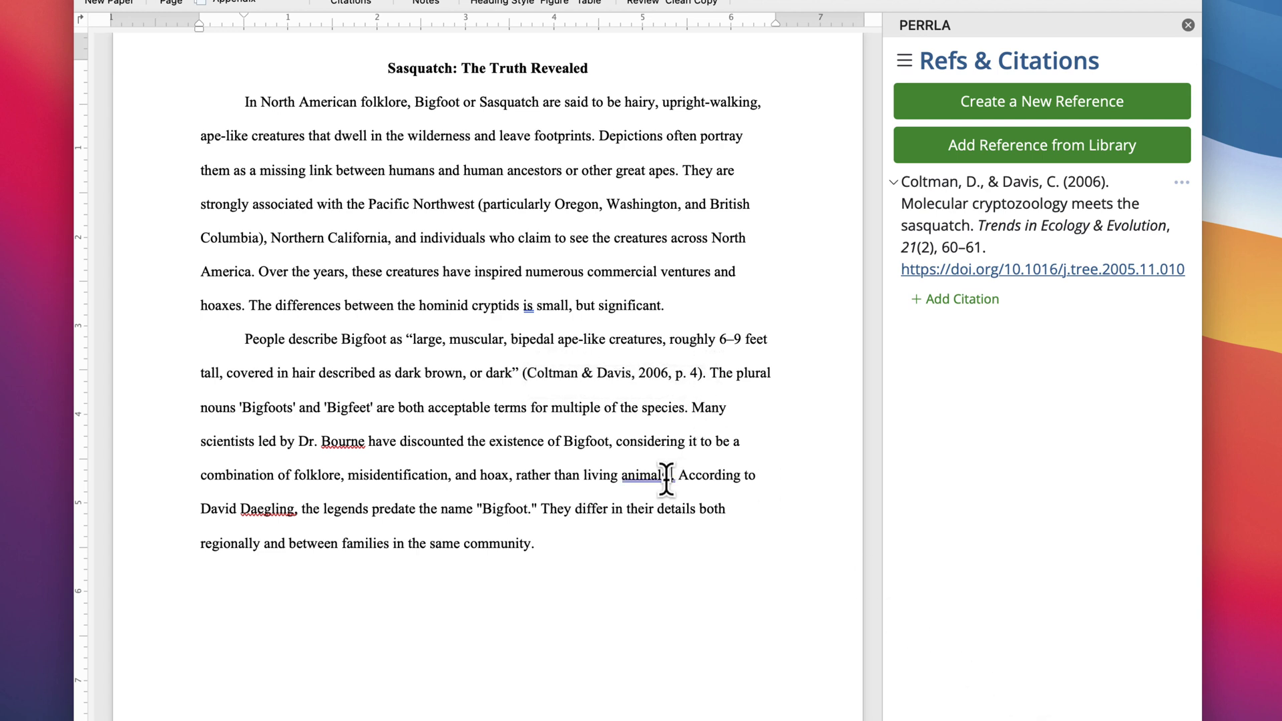
Insert a page 12 Coltman & Davis (2006) citation after 'rather than living animals'.
left_click(1031, 303)
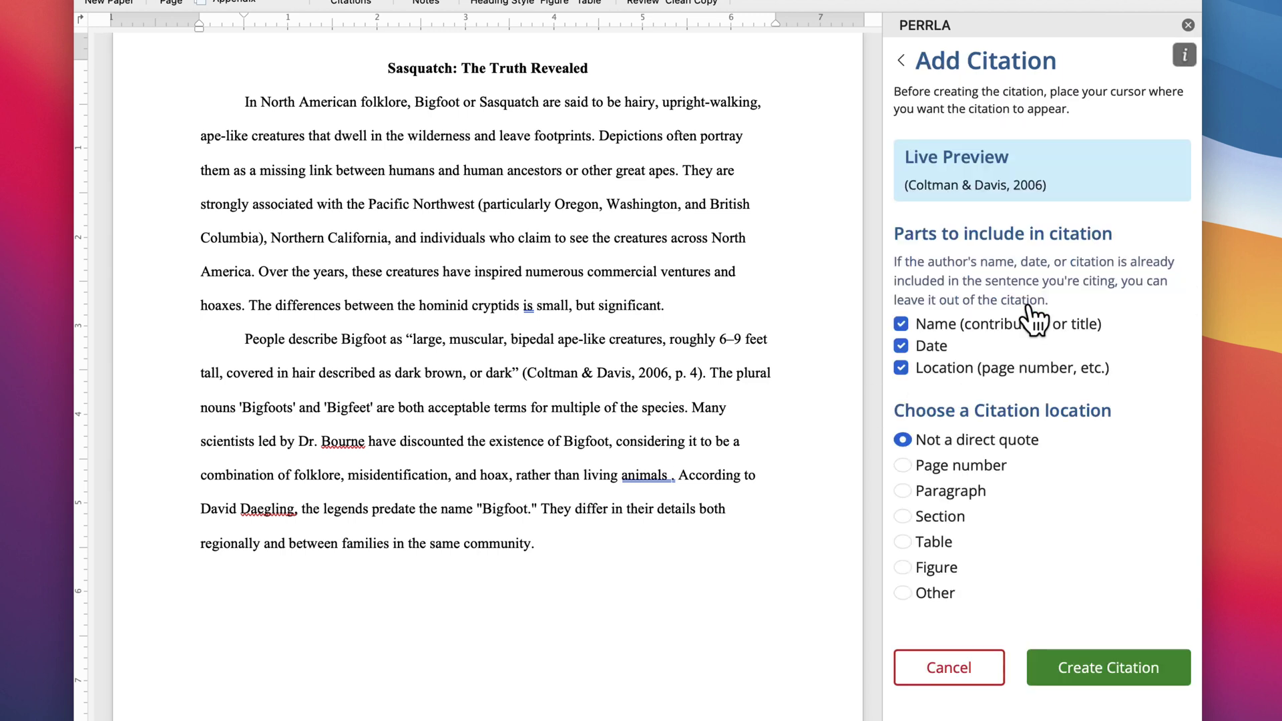
left_click(903, 465)
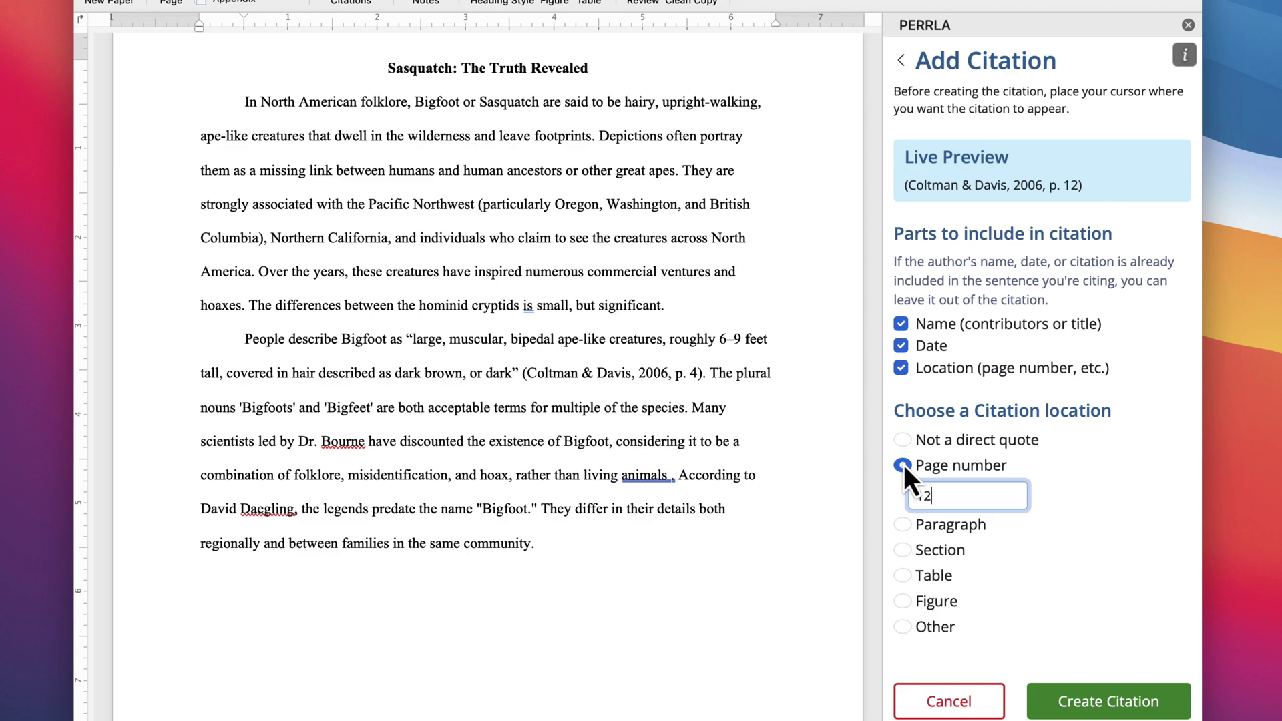
left_click(1062, 701)
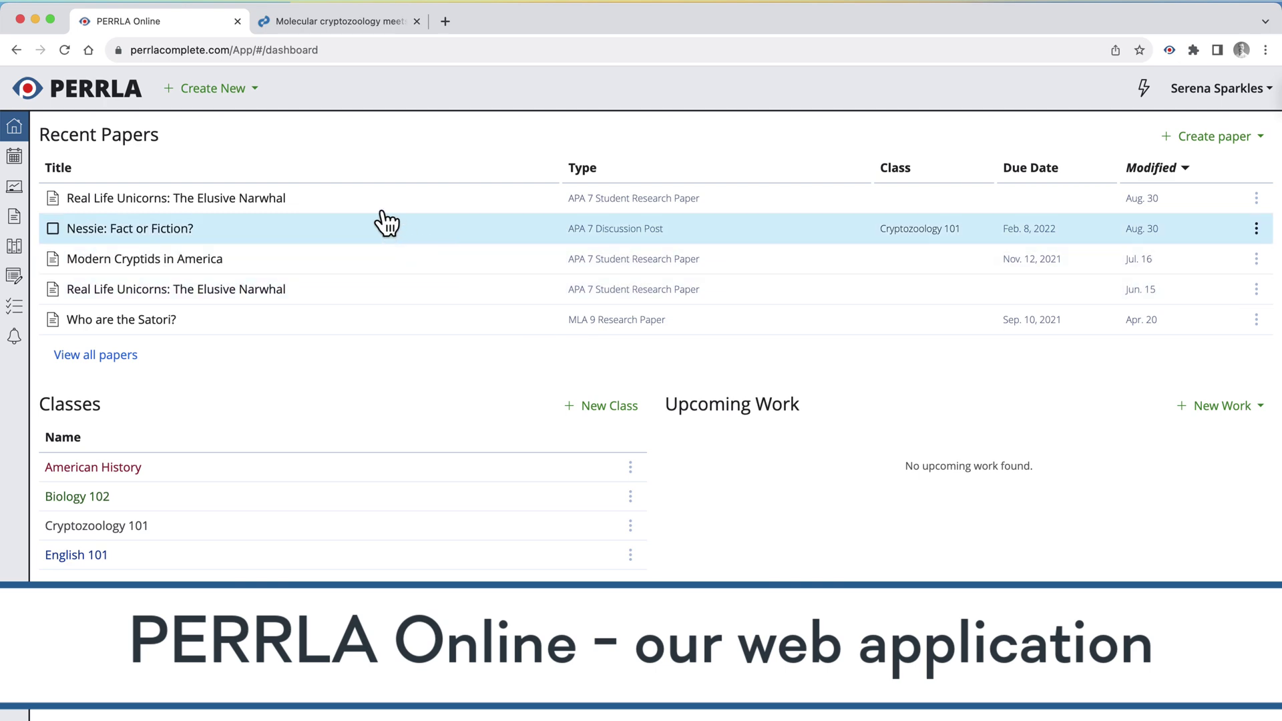
Open 'Real Life Unicorns: The Elusive Narwhal', review its References, and download it as a Simplified Word File (.docx).
left_click(369, 200)
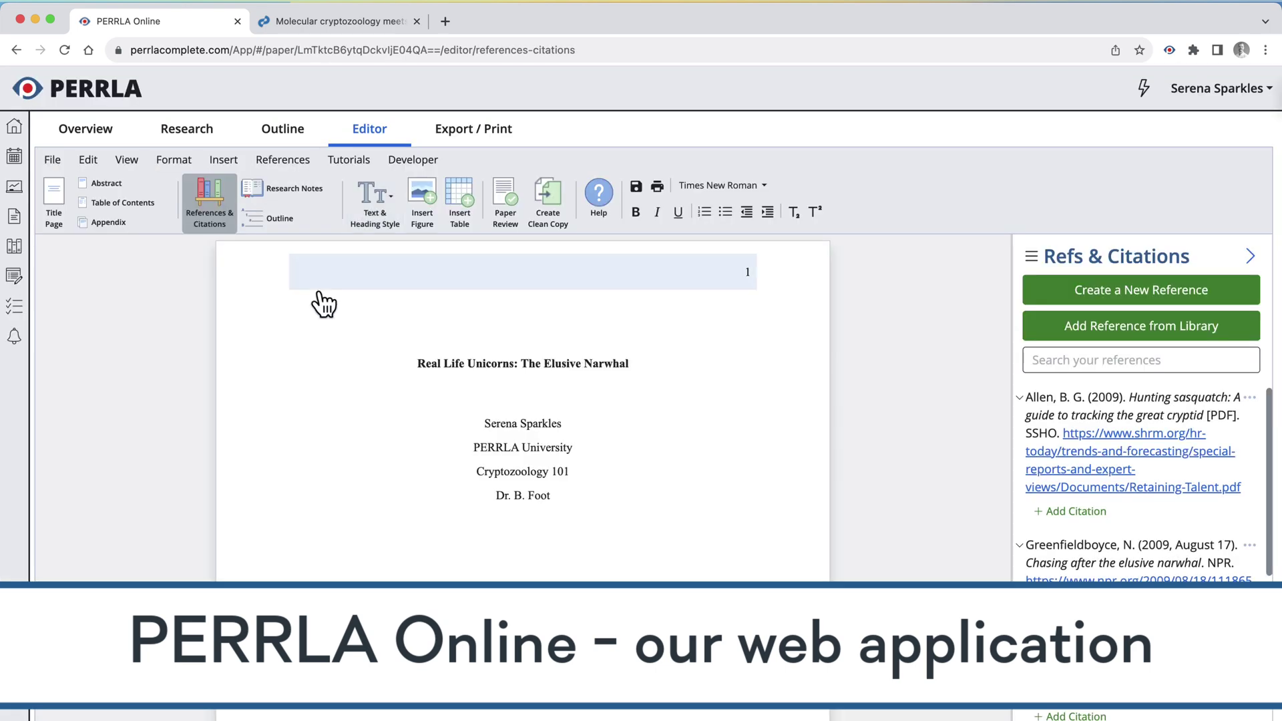
scroll(266, 394, "down", 10)
scroll(266, 394, "down", 15)
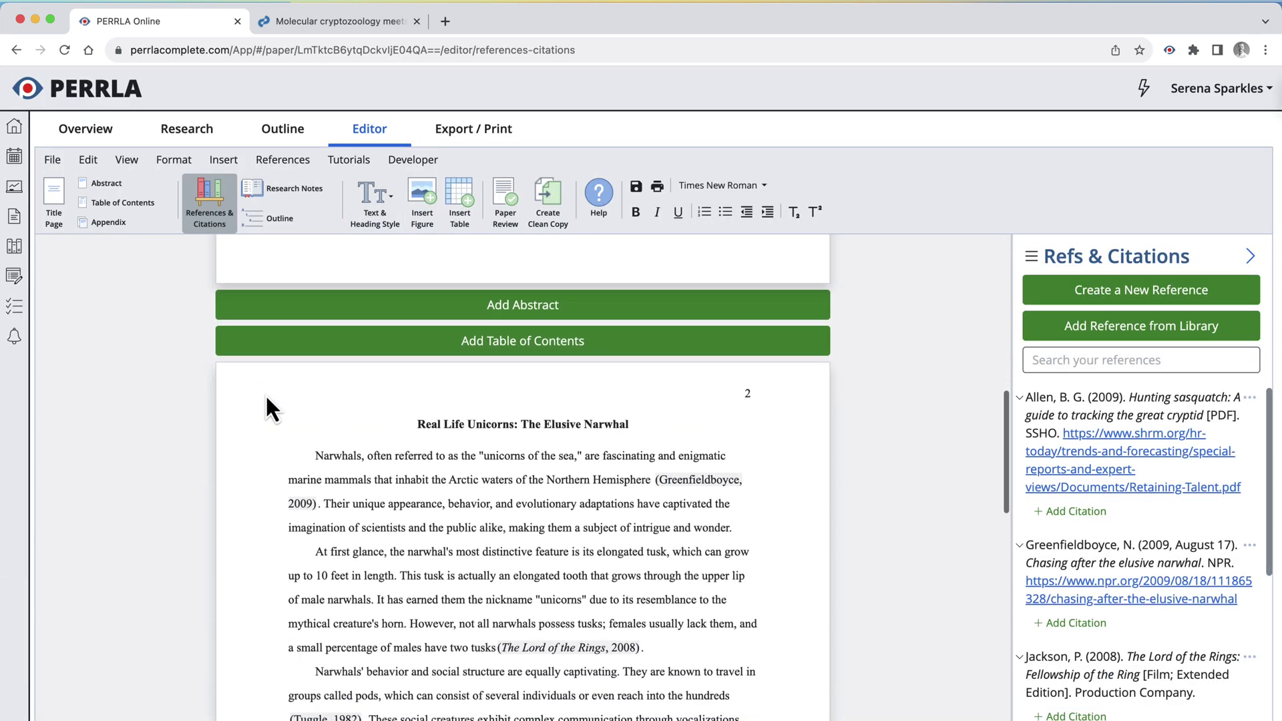
scroll(267, 398, "down", 1)
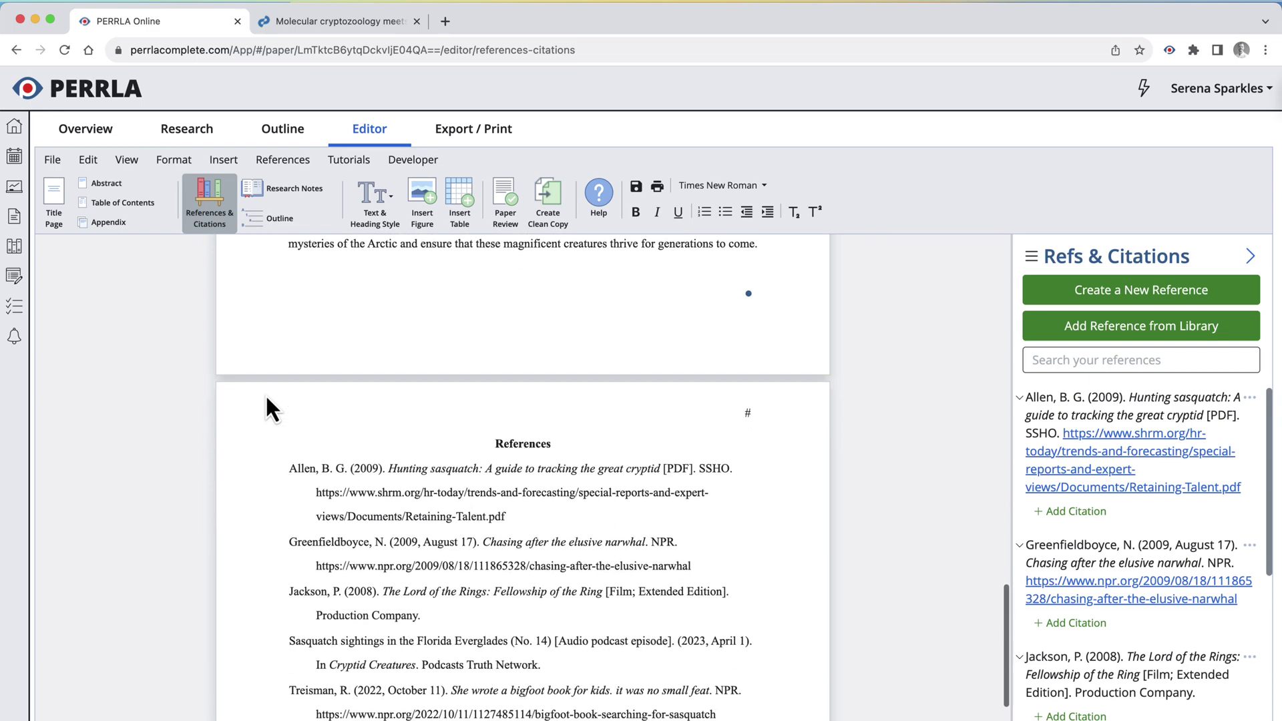
left_click(55, 162)
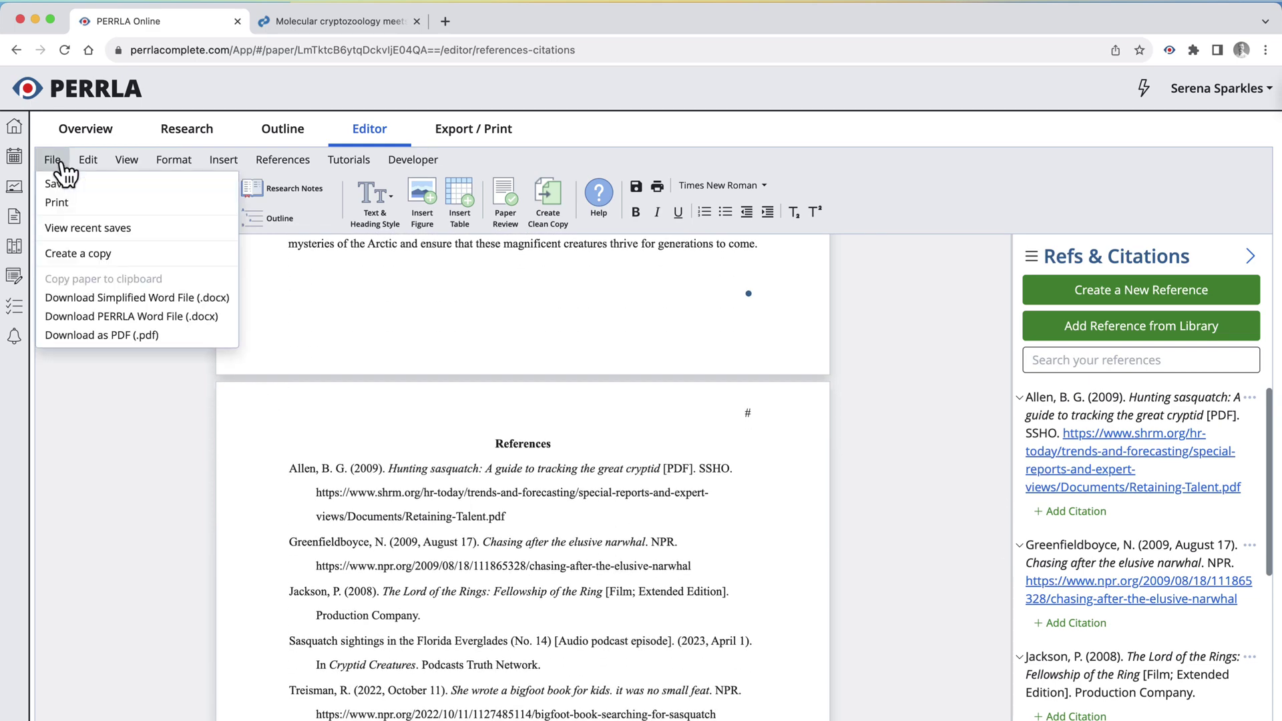
left_click(112, 298)
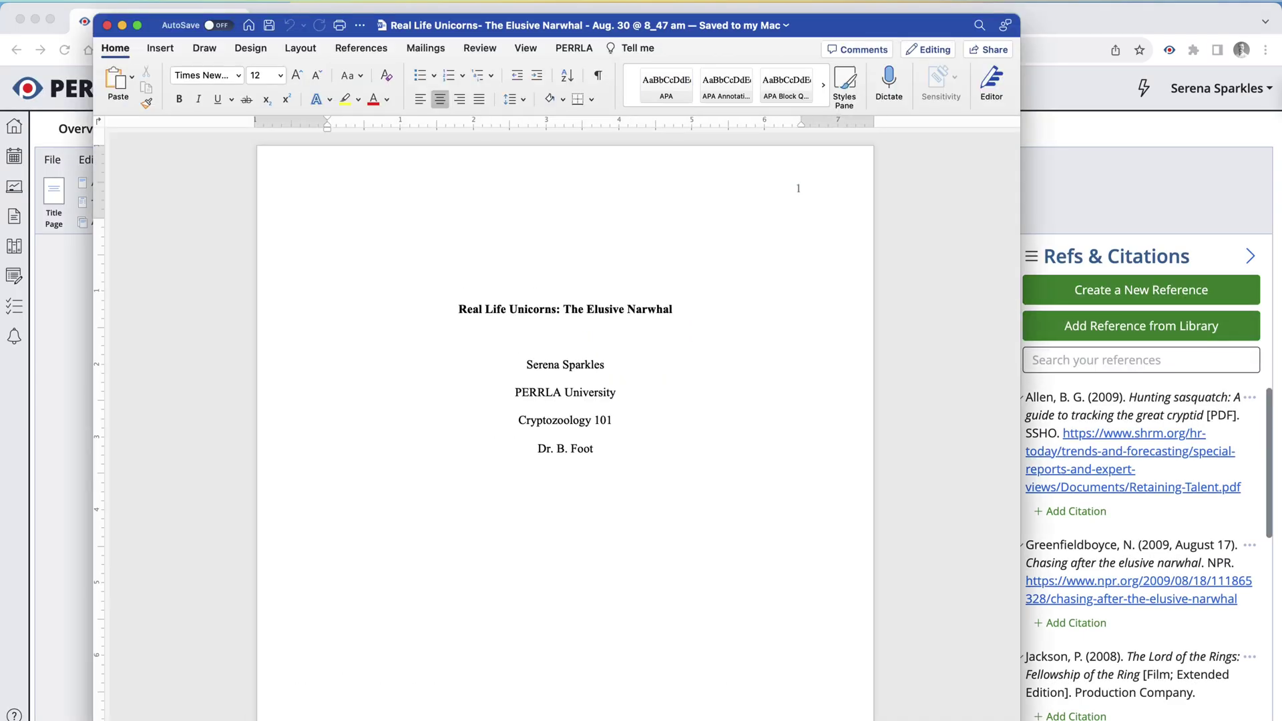
Scroll through the downloaded Real Life Unicorns document from title page to References.
scroll(765, 401, "down", 15)
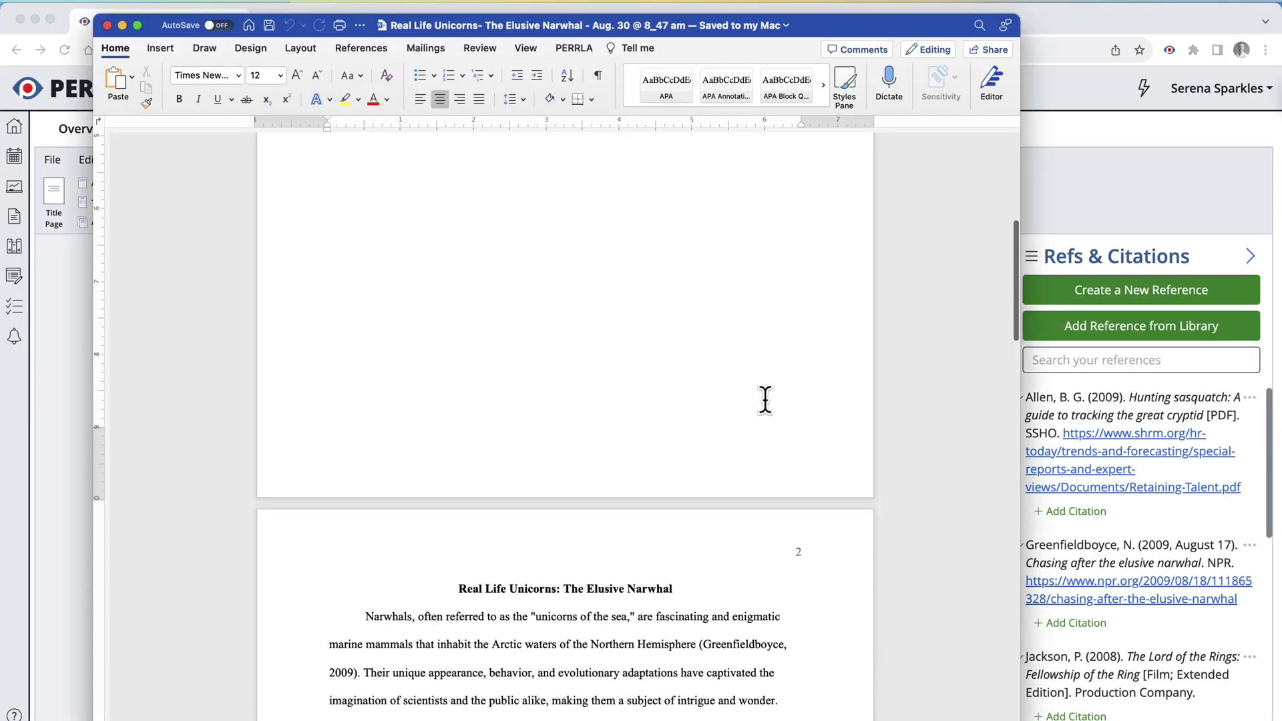
scroll(765, 401, "down", 15)
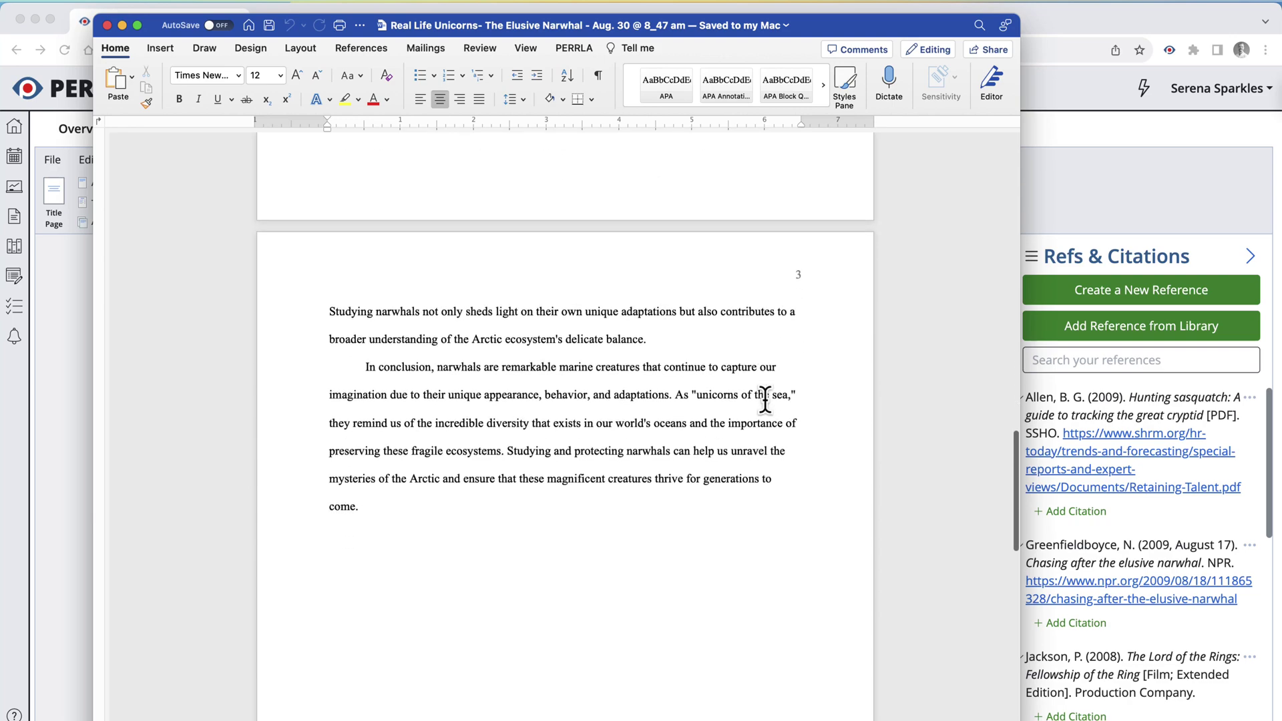
scroll(765, 401, "down", 5)
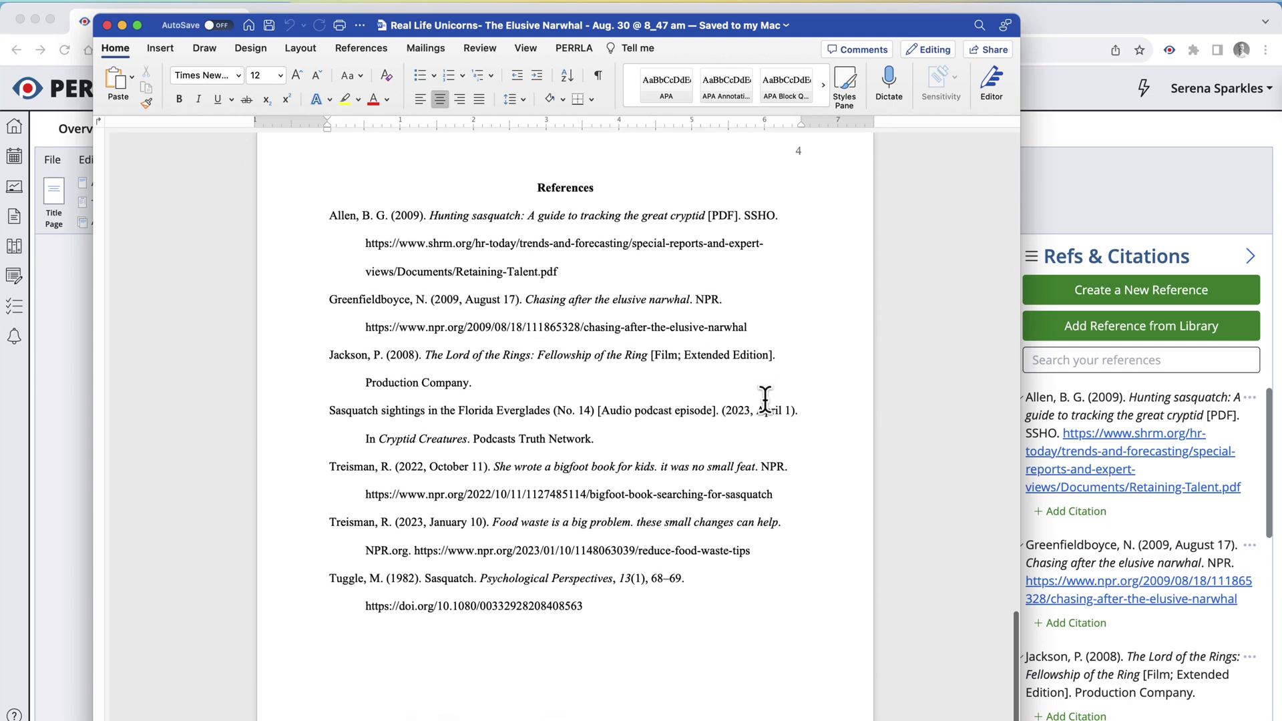
scroll(765, 400, "up", 2)
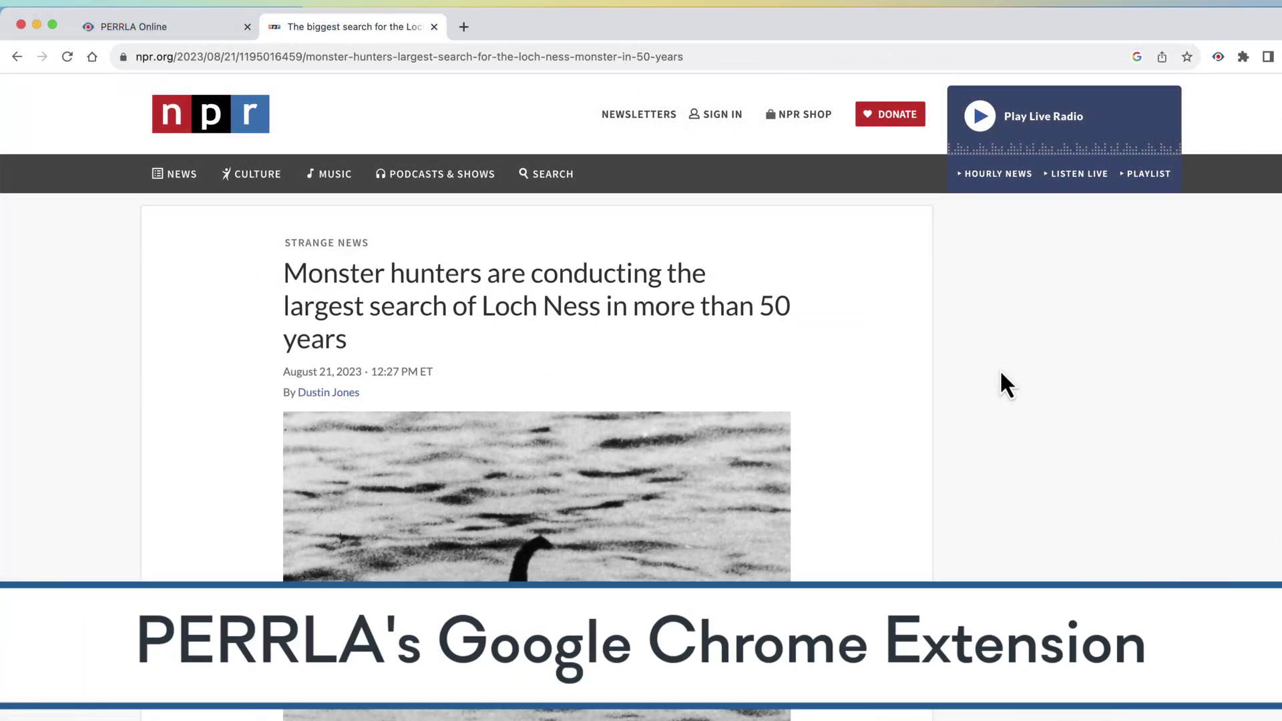
Start a new PERRLA reference from the current NPR Loch Ness page and review its fields.
left_click(1217, 62)
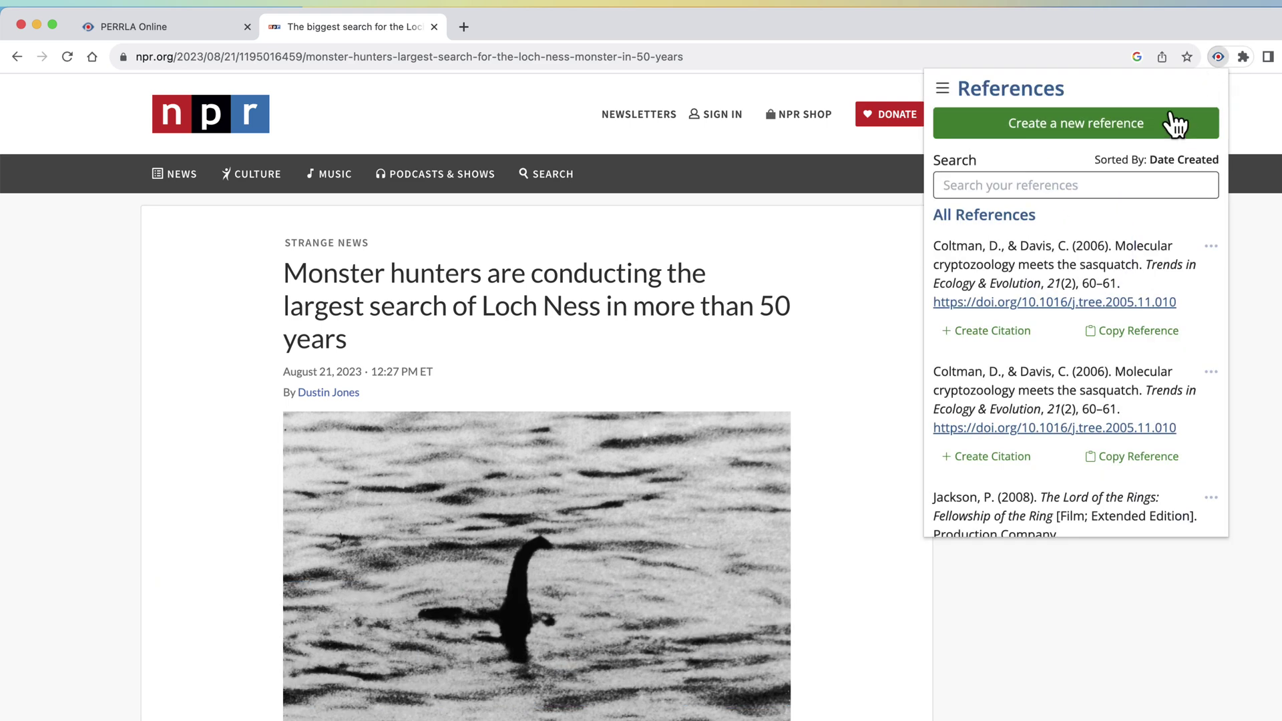
left_click(1168, 136)
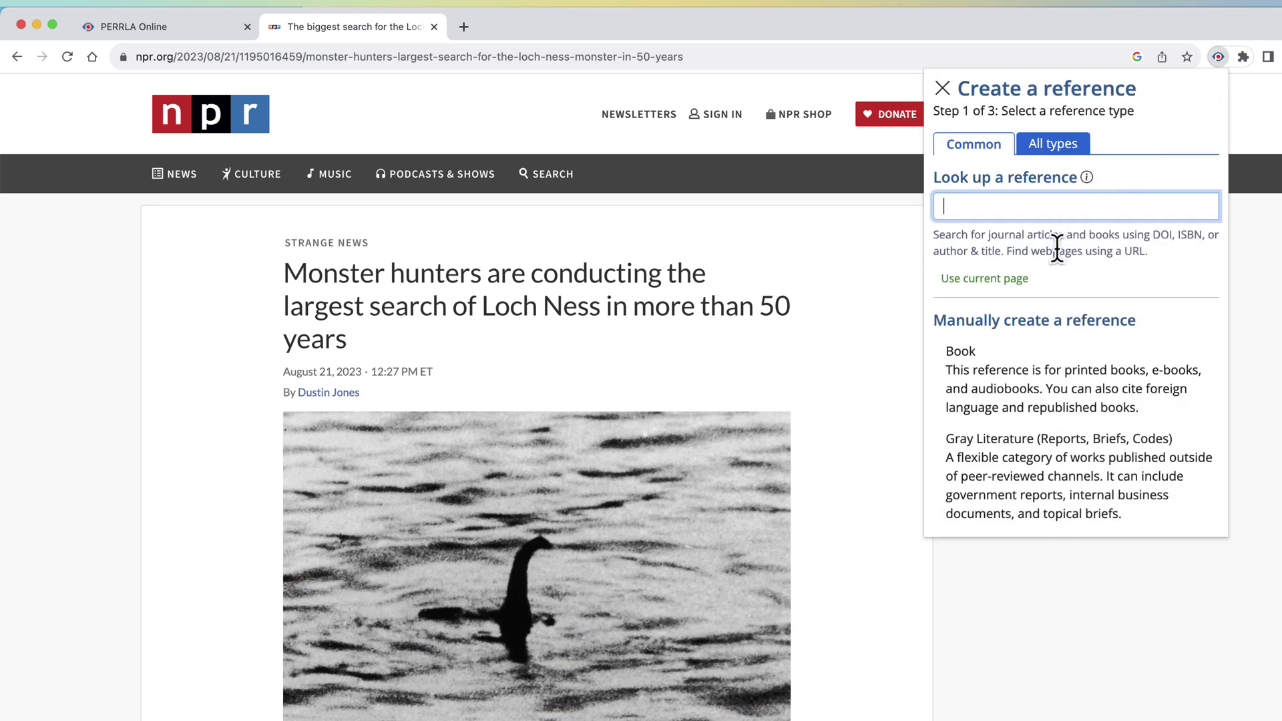
left_click(1052, 287)
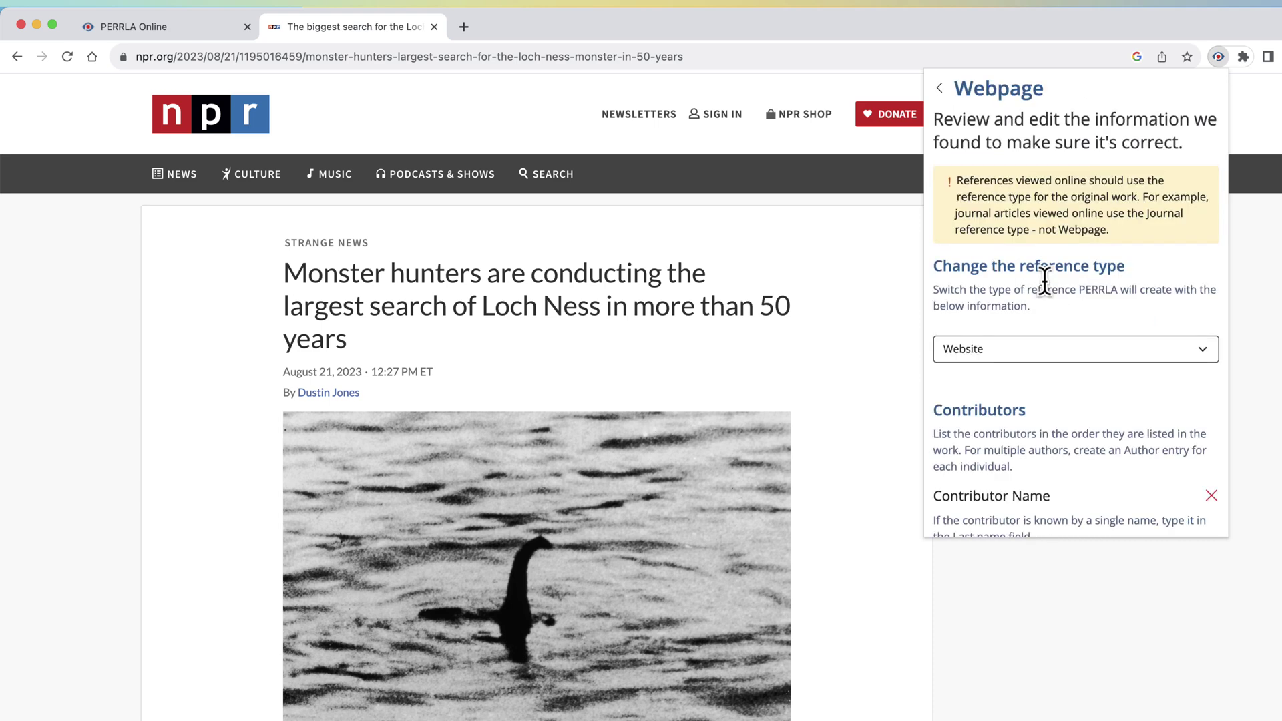
scroll(1045, 280, "down", 8)
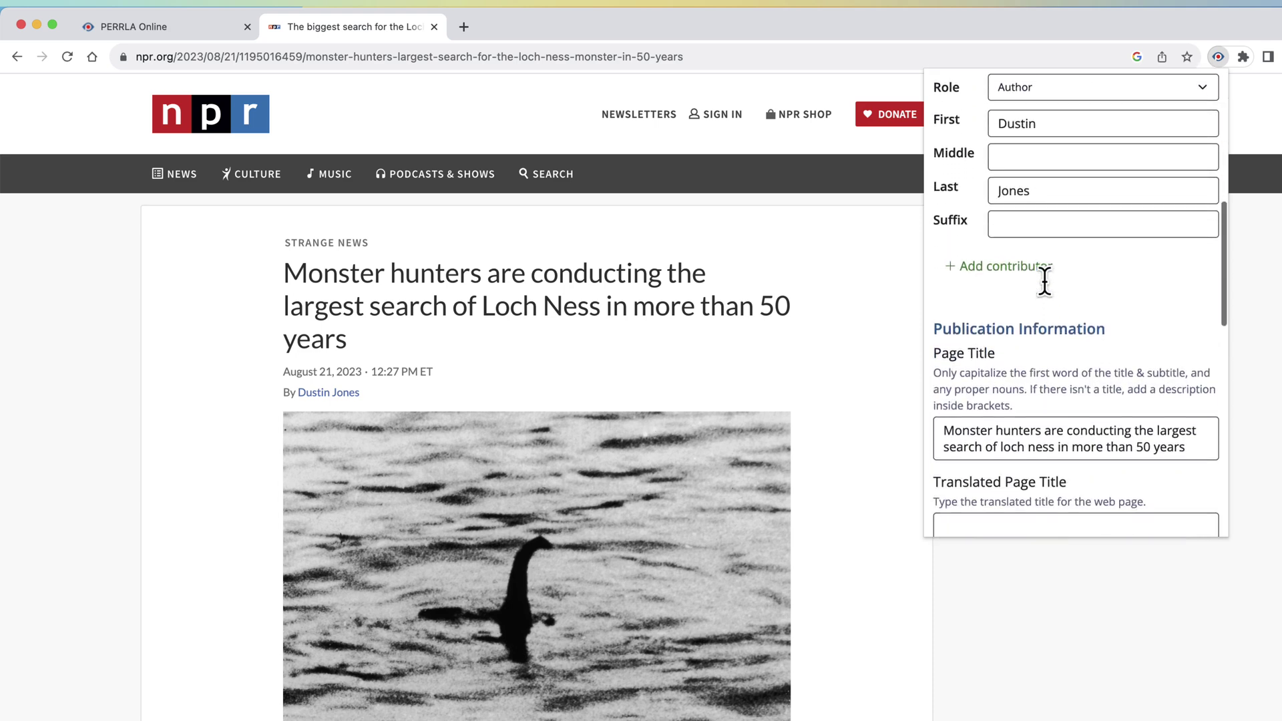
scroll(1045, 280, "down", 2)
scroll(1044, 282, "down", 10)
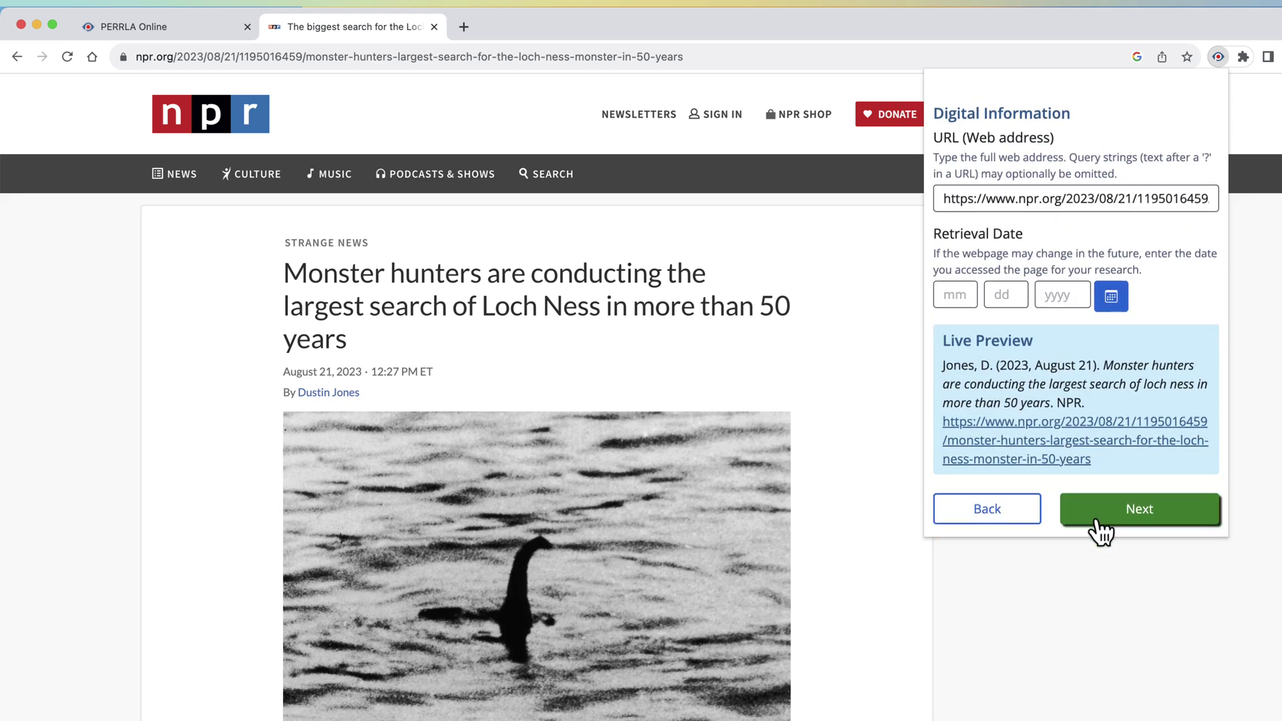
Confirm and save the Jones (2023, August 21) website reference.
left_click(1099, 524)
scroll(1098, 527, "down", 2)
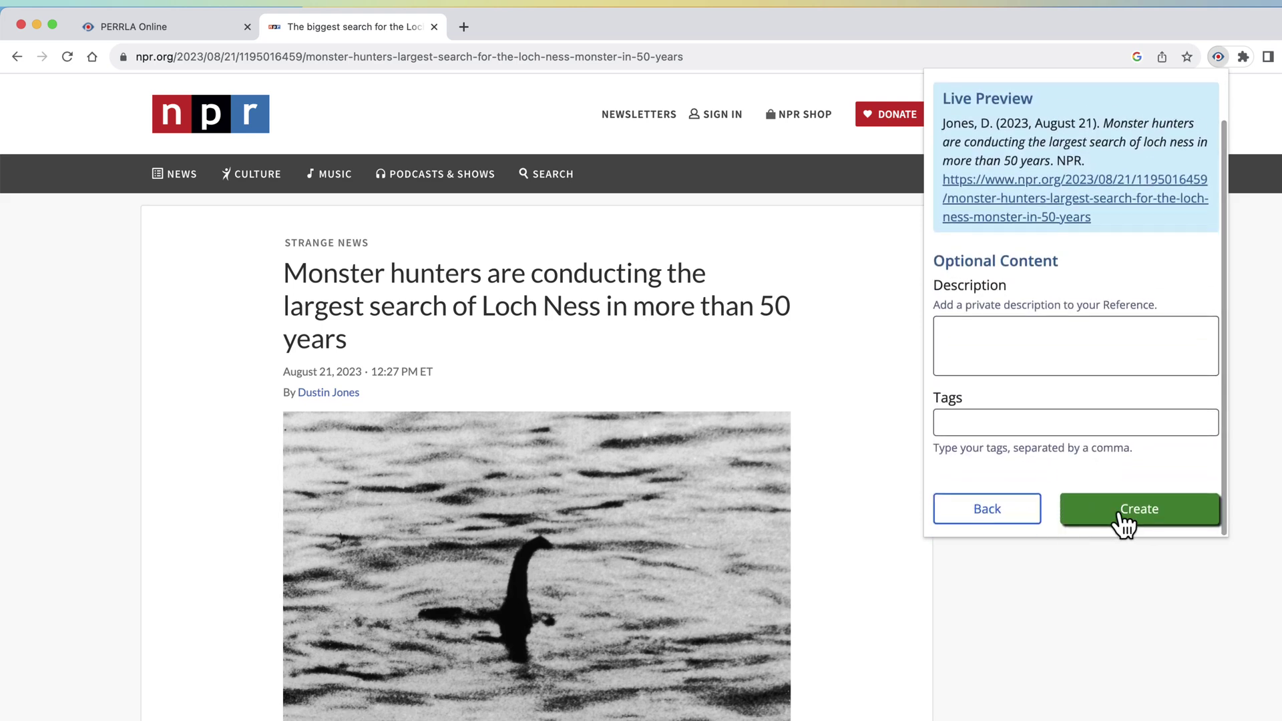
left_click(1120, 516)
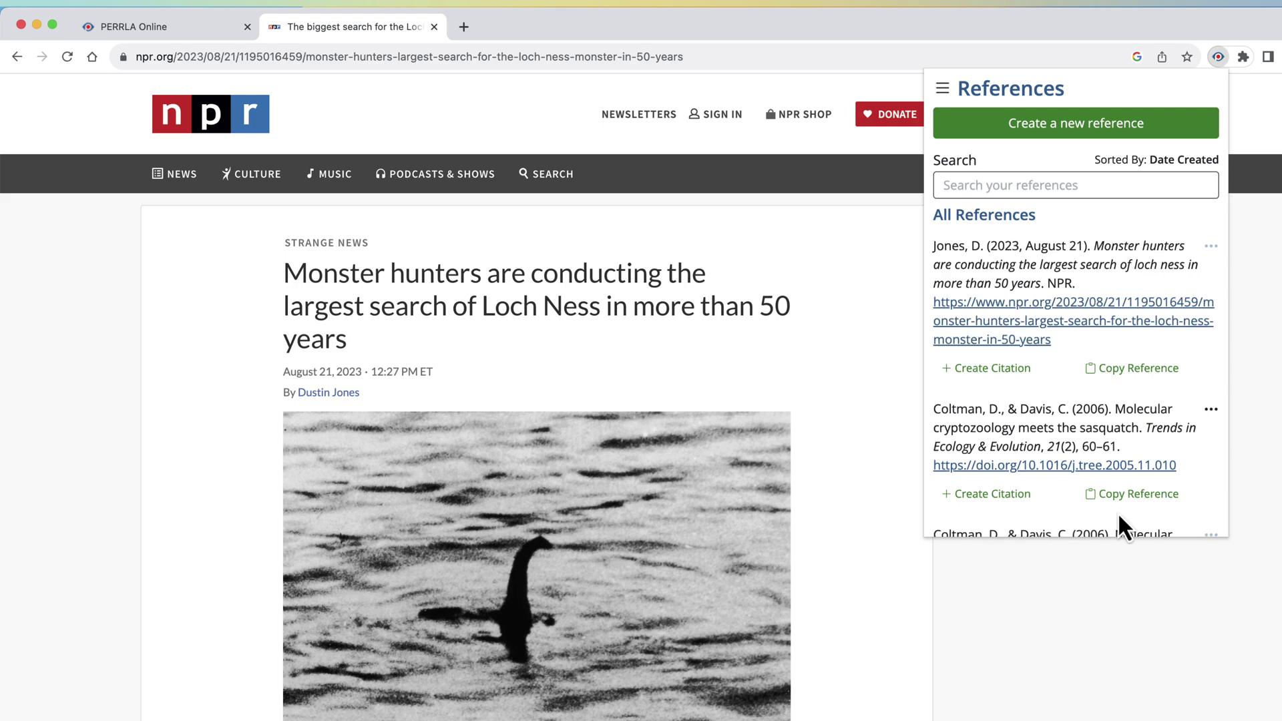